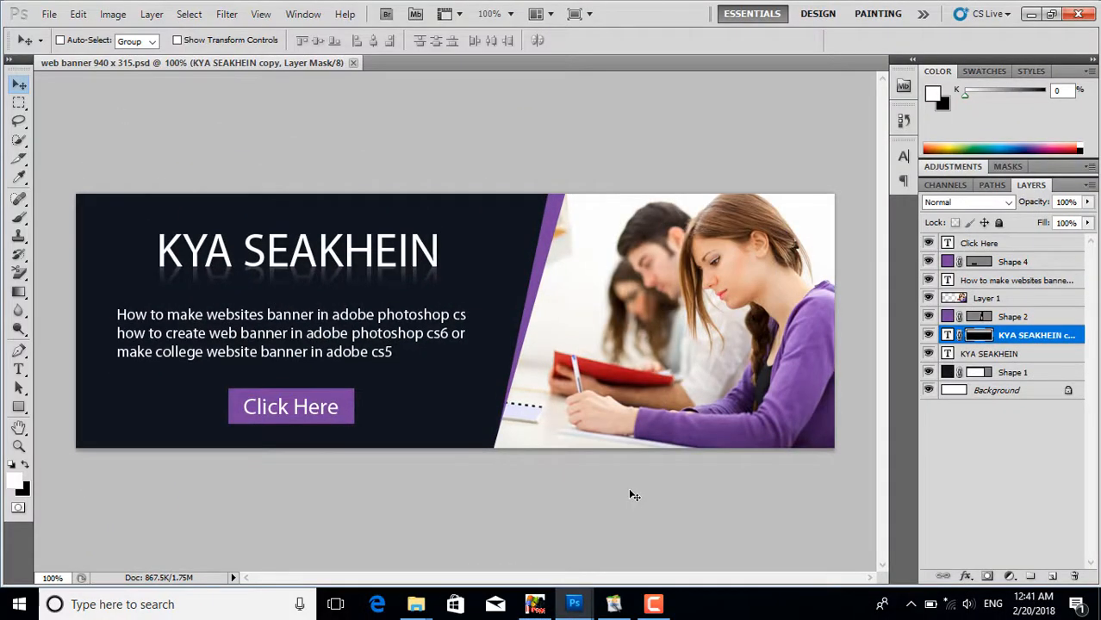
Create a new white 940 × 315 px document at 72 pixels/inch.
{"action": "left_click", "coordinate": [50, 13]}
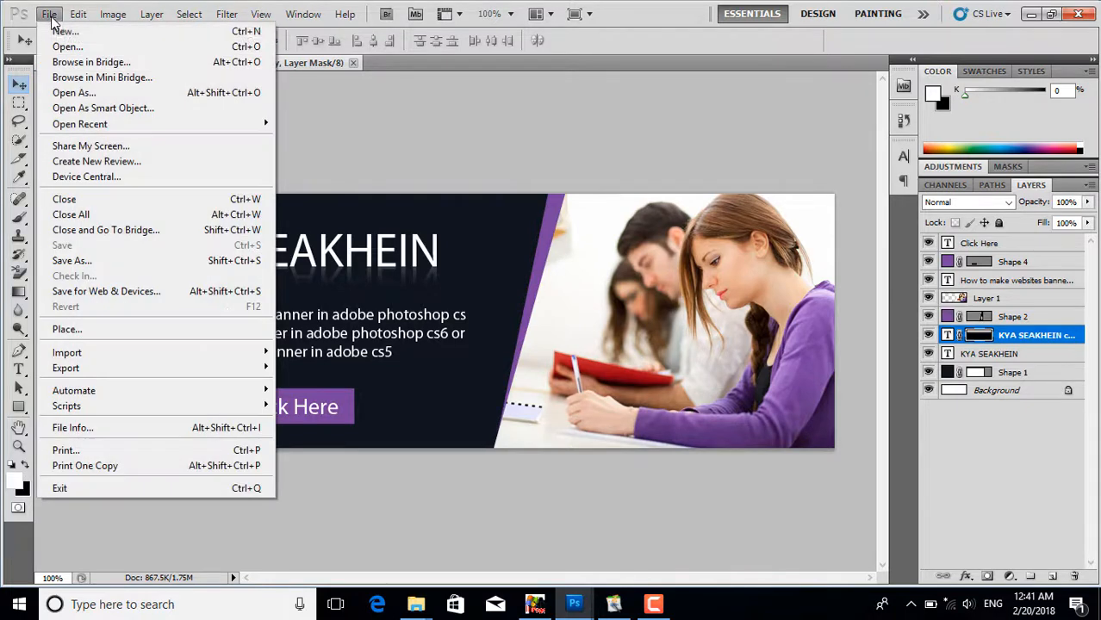
{"action": "left_click", "coordinate": [62, 32]}
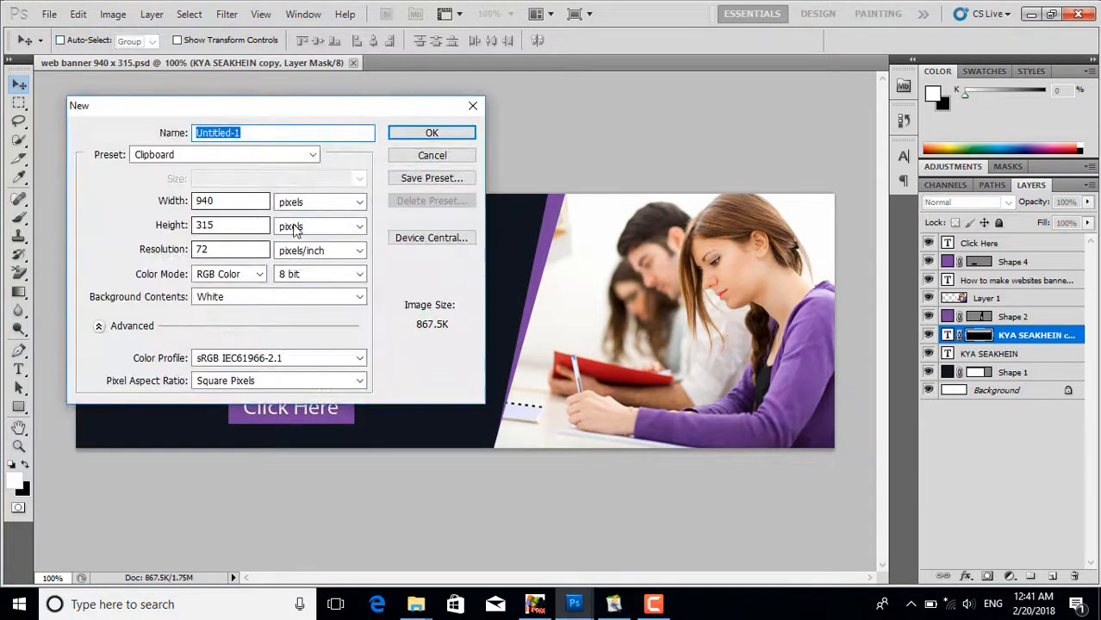
{"action": "double_click", "coordinate": [228, 200]}
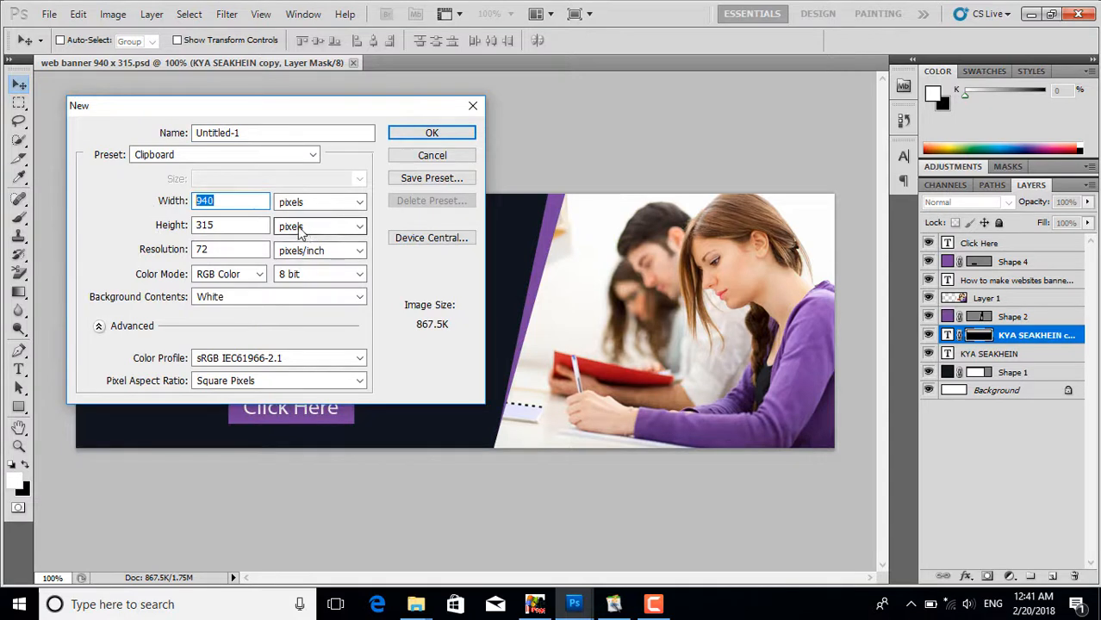
{"action": "double_click", "coordinate": [229, 224]}
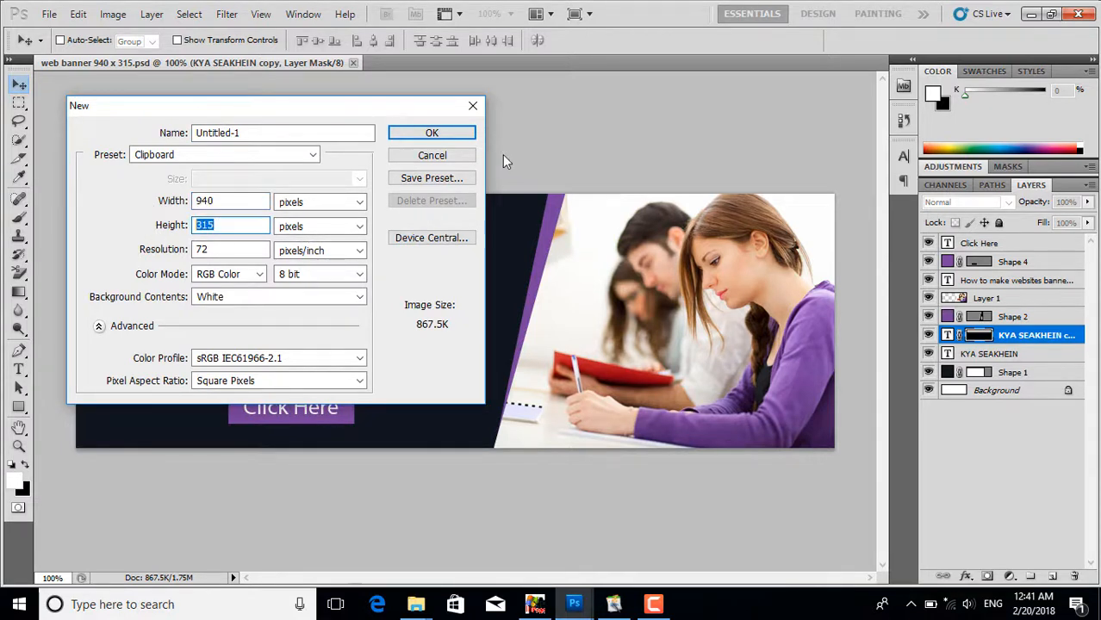
{"action": "left_click", "coordinate": [413, 136]}
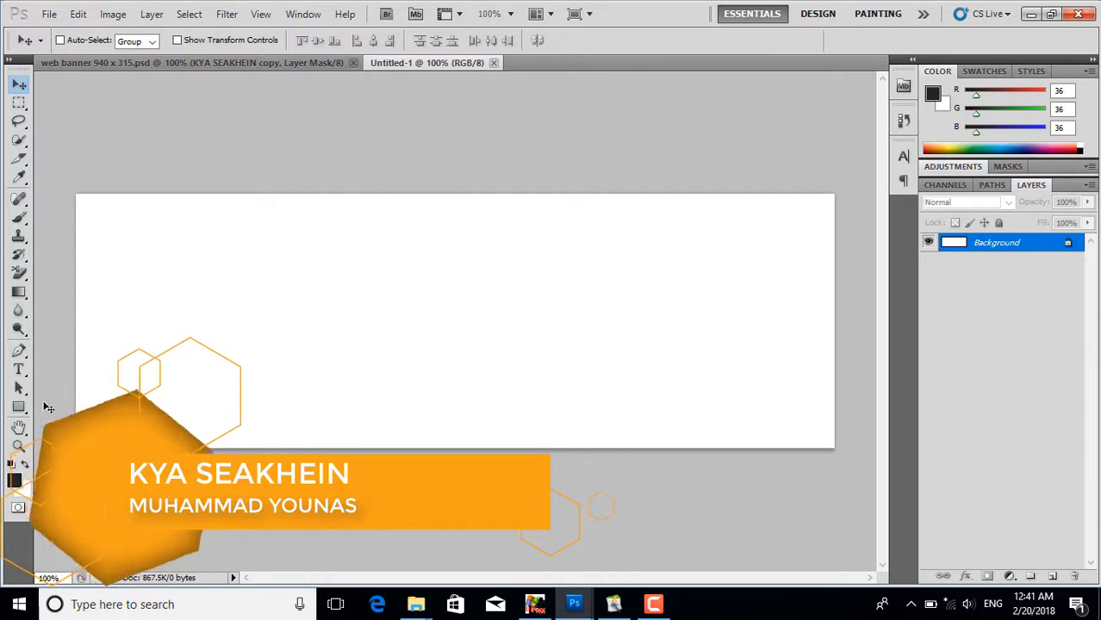
Draw a dark rectangle over the left part of the canvas and a second rectangle beside it.
{"action": "left_click", "coordinate": [19, 407]}
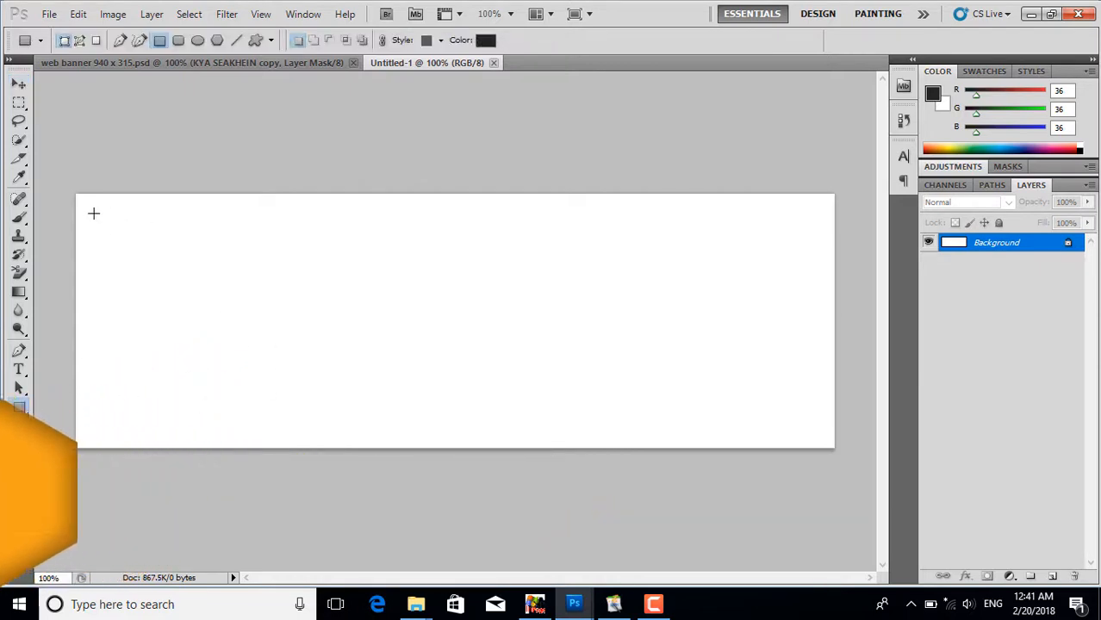
{"action": "left_click_drag", "start_coordinate": [76, 195], "coordinate": [568, 448]}
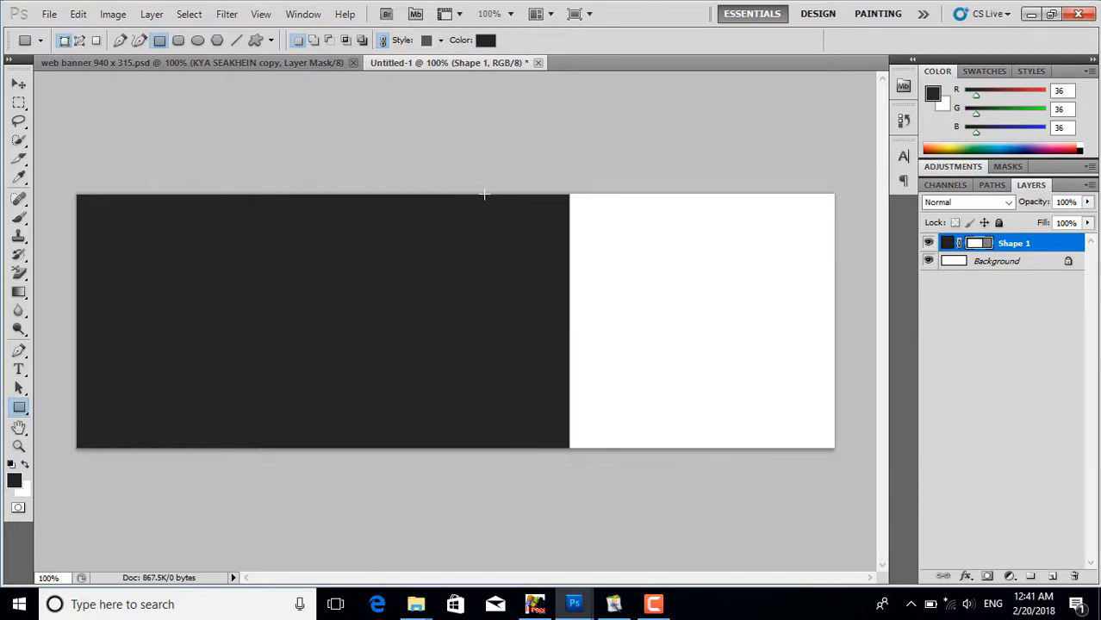
{"action": "left_click_drag", "start_coordinate": [483, 195], "coordinate": [581, 449]}
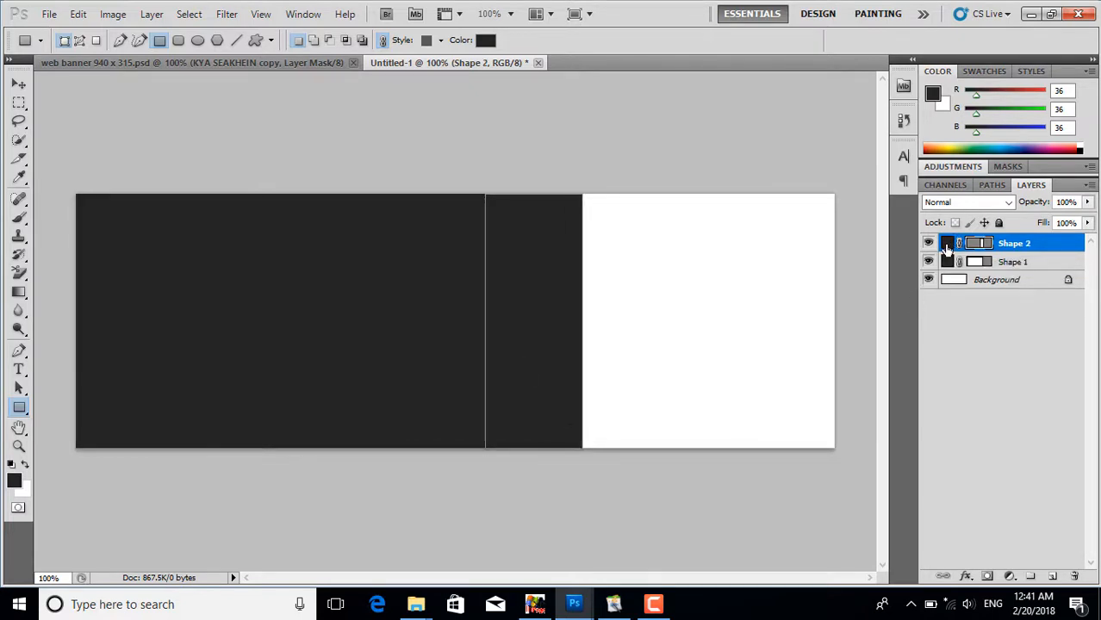
Give the second rectangle (Shape 2) a blue #388dac fill.
{"action": "double_click", "coordinate": [946, 244]}
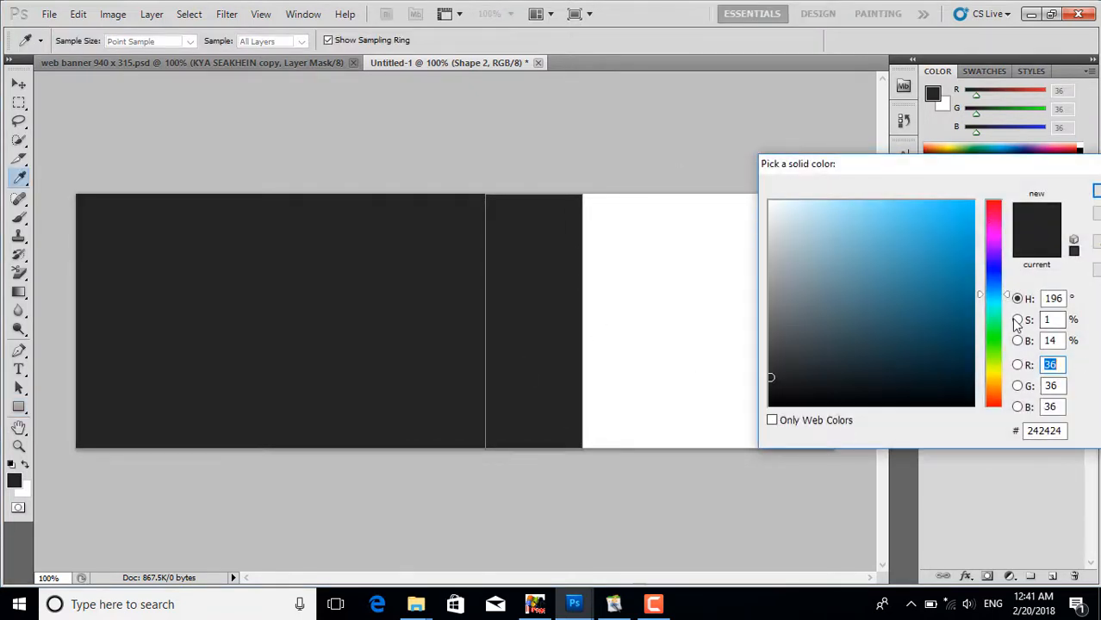
{"action": "left_click", "coordinate": [906, 263]}
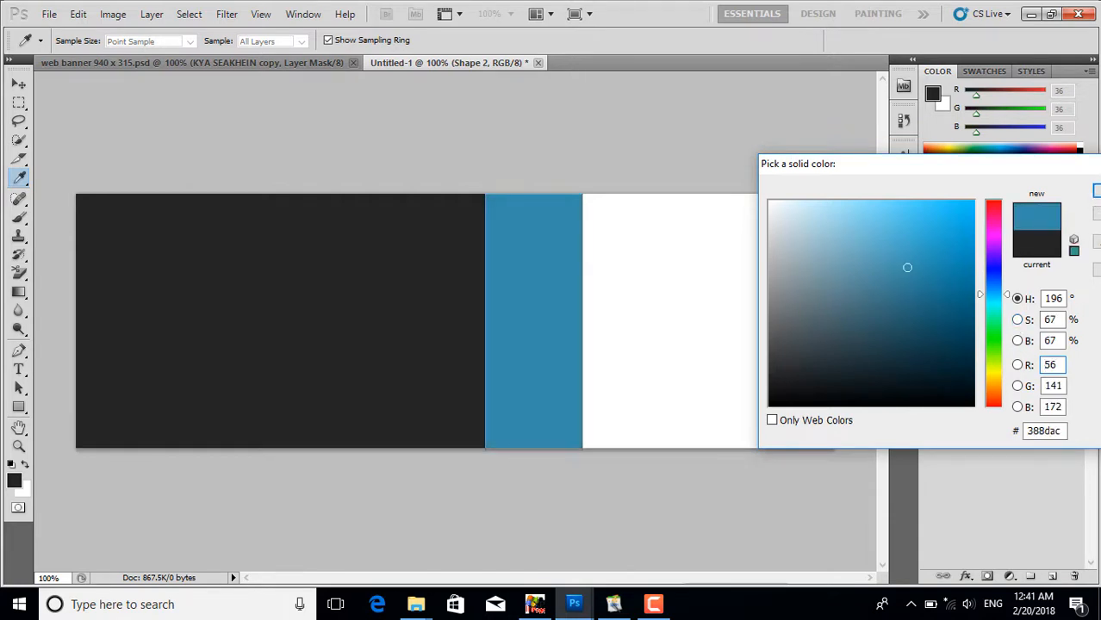
{"action": "left_click", "coordinate": [1096, 191]}
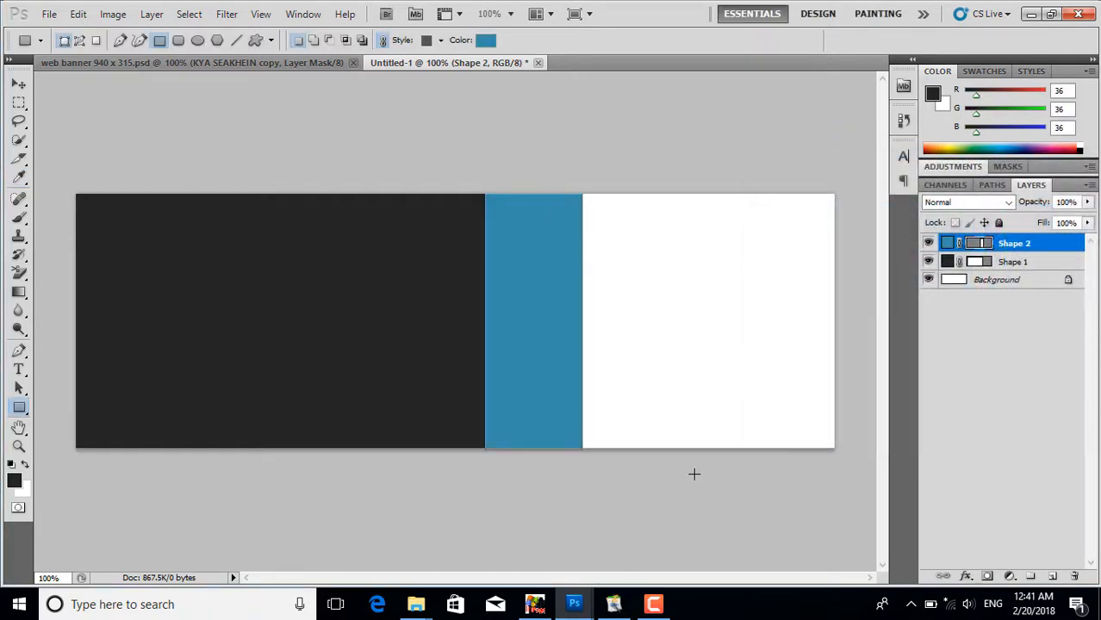
{"action": "left_click_drag", "start_coordinate": [516, 62], "coordinate": [575, 109]}
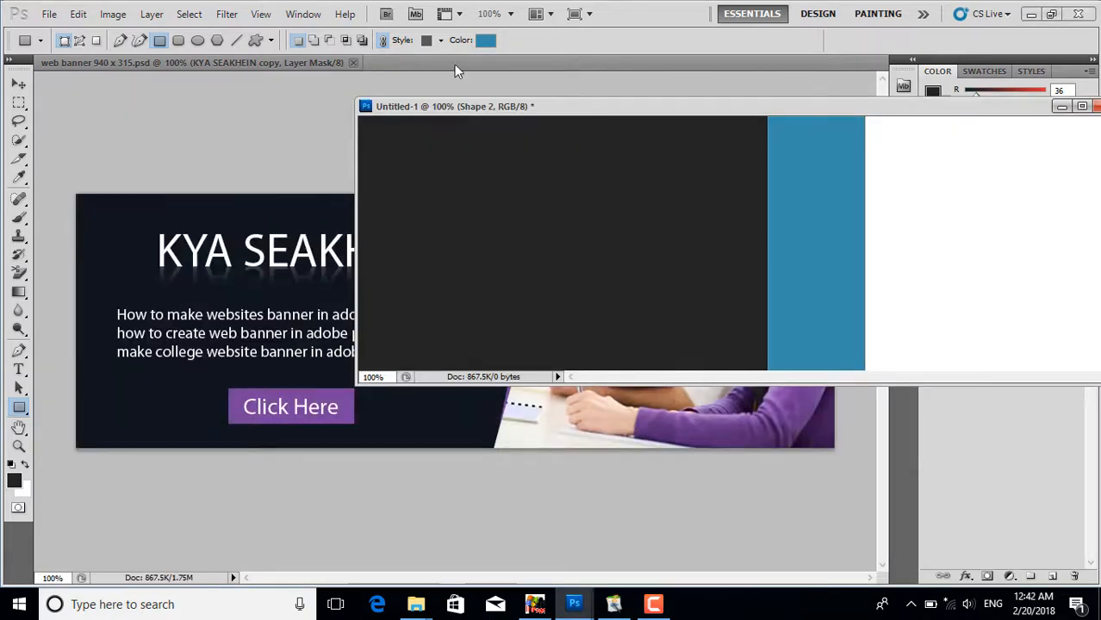
Open the college students photo, select all of it and paste it into Untitled-1.
{"action": "left_click_drag", "start_coordinate": [323, 67], "coordinate": [344, 167]}
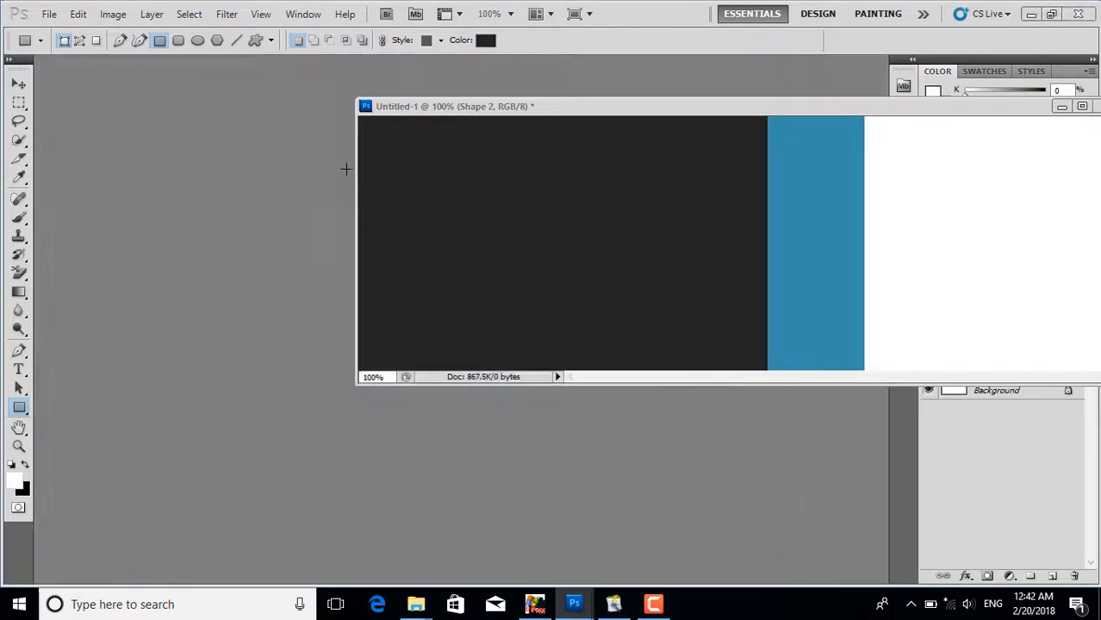
{"action": "left_click", "coordinate": [609, 110]}
{"action": "key", "text": "ctrl+o"}
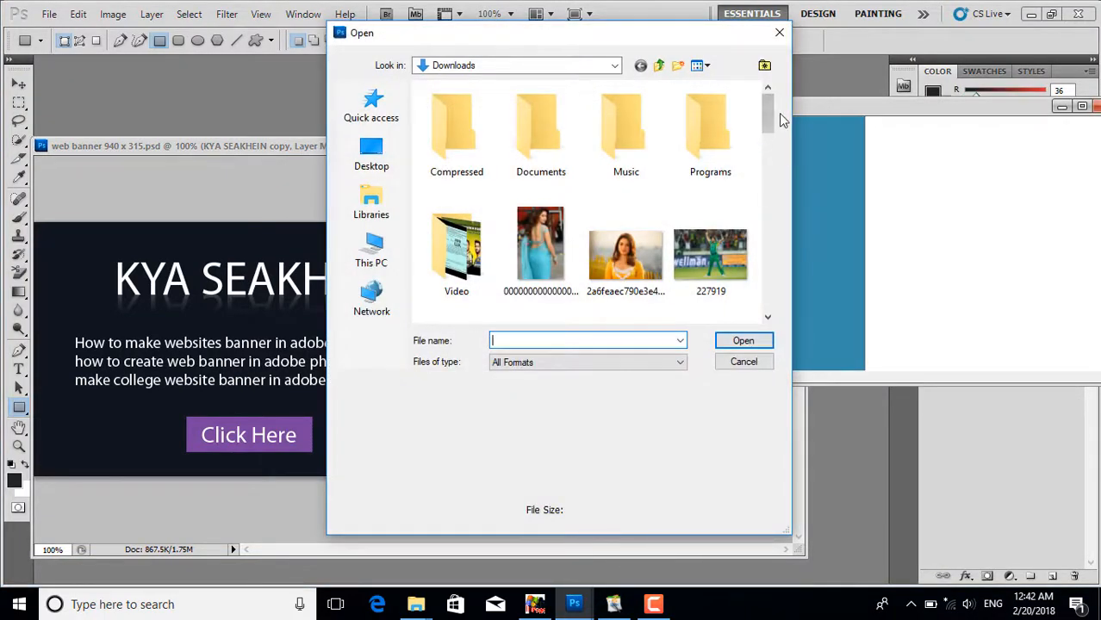
{"action": "left_click_drag", "start_coordinate": [767, 114], "coordinate": [773, 278]}
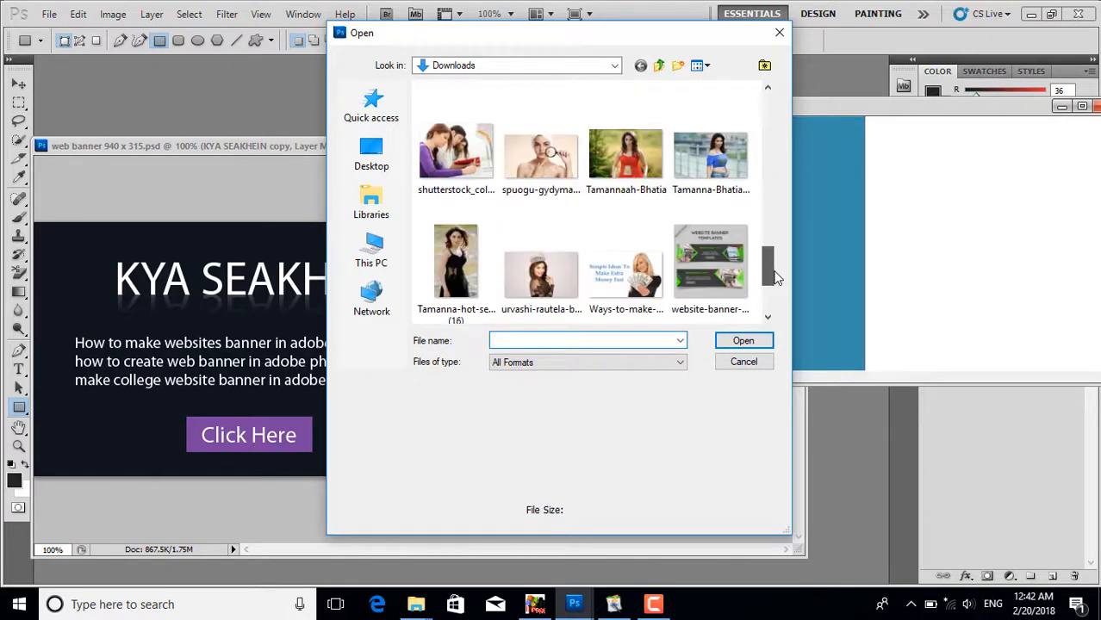
{"action": "left_click", "coordinate": [455, 155]}
{"action": "left_click", "coordinate": [744, 340]}
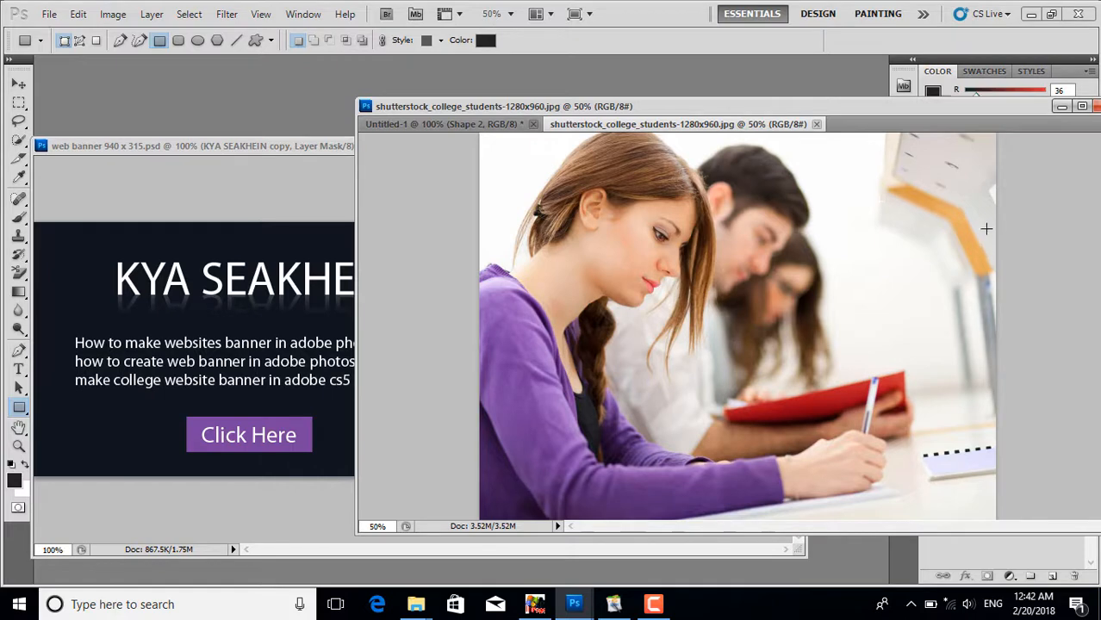
{"action": "key", "text": "ctrl+a"}
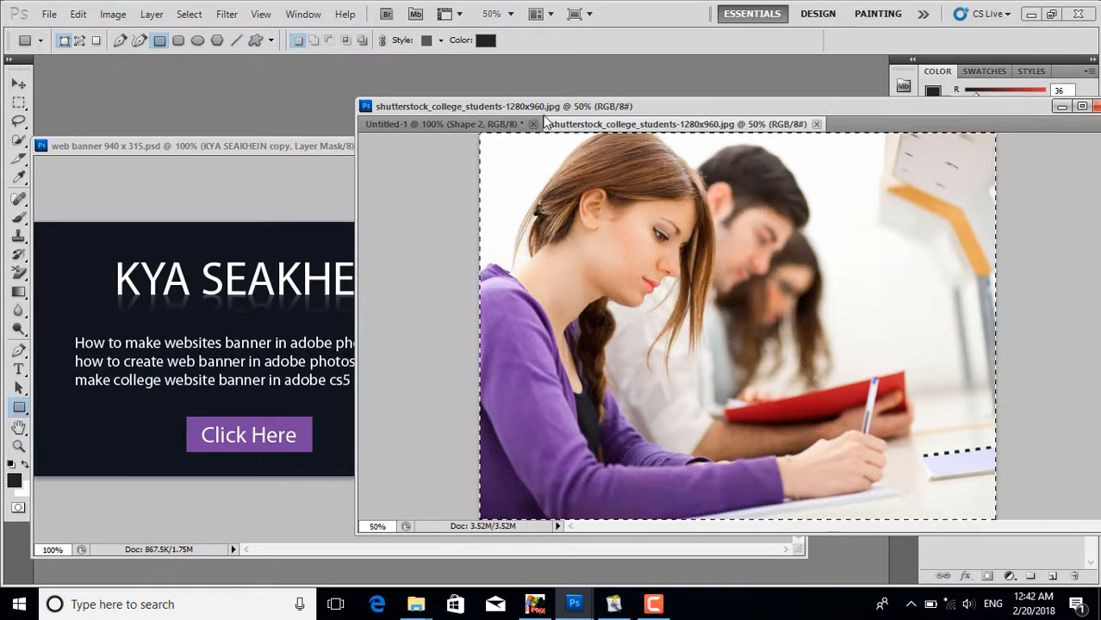
{"action": "left_click", "coordinate": [509, 122]}
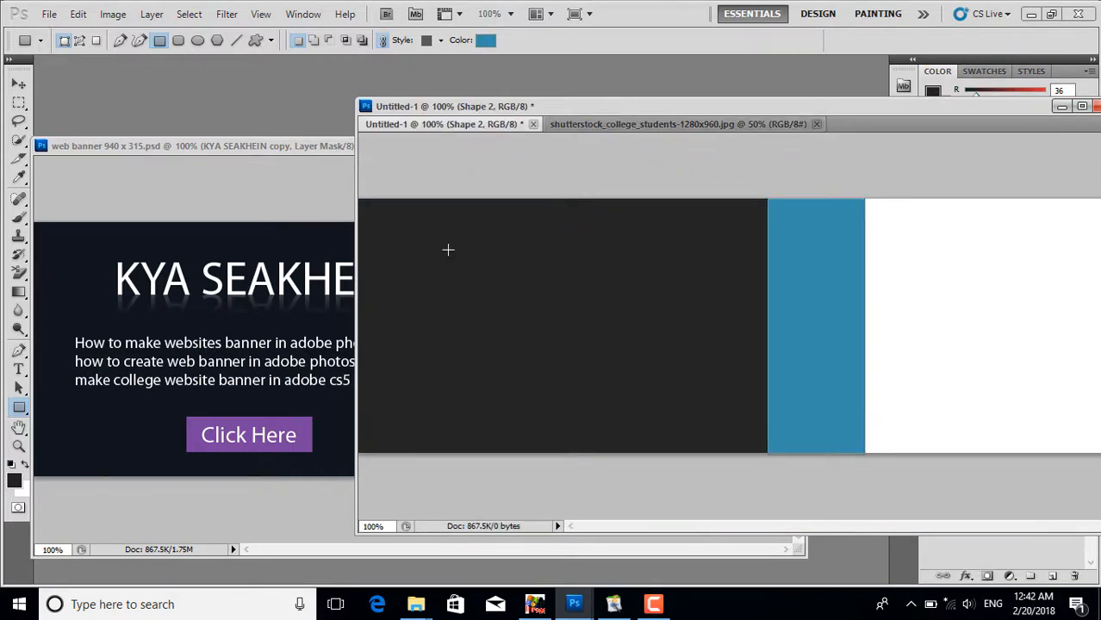
{"action": "key", "text": "ctrl+v"}
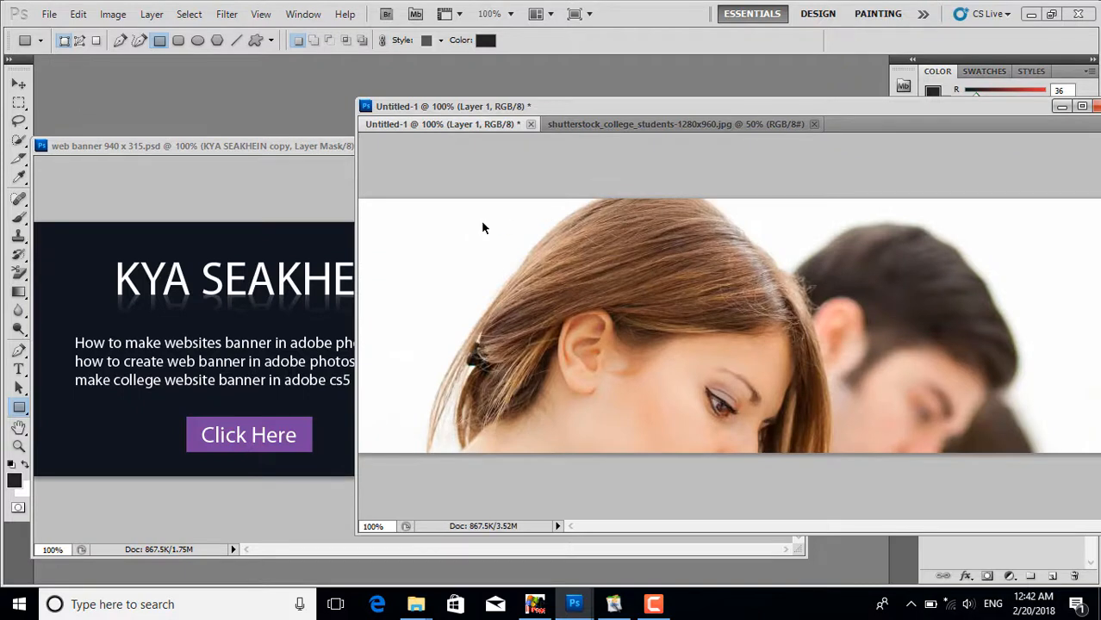
Scale the pasted photo to 32.6% and place it on the banner's right beside the blue strip.
{"action": "key", "text": "ctrl+t"}
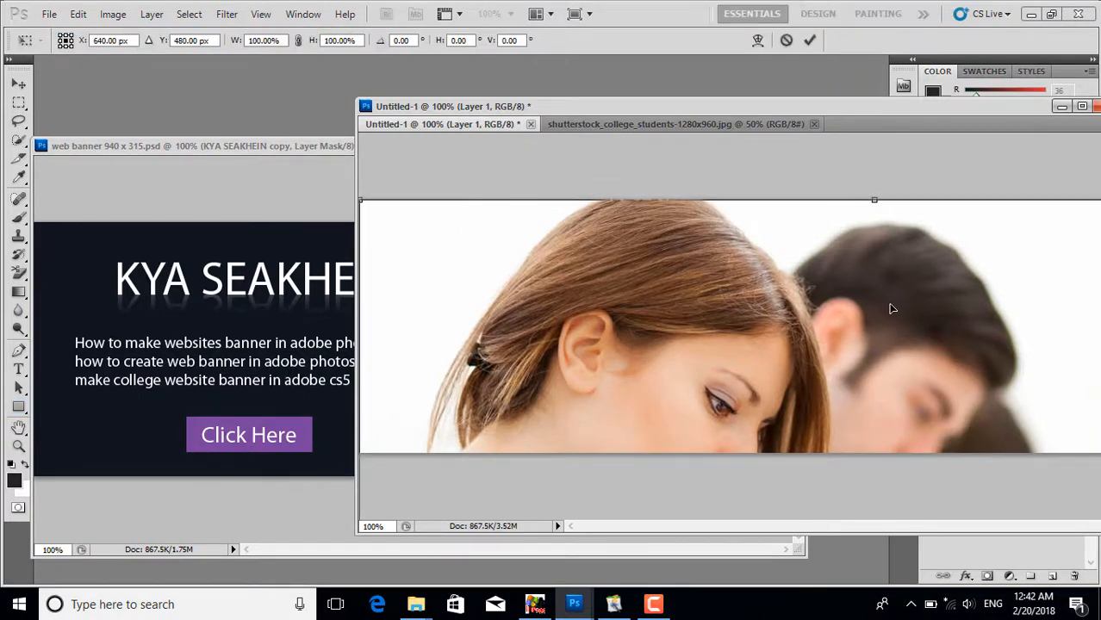
{"action": "key", "text": "ctrl+minus"}
{"action": "key", "text": "ctrl+minus"}
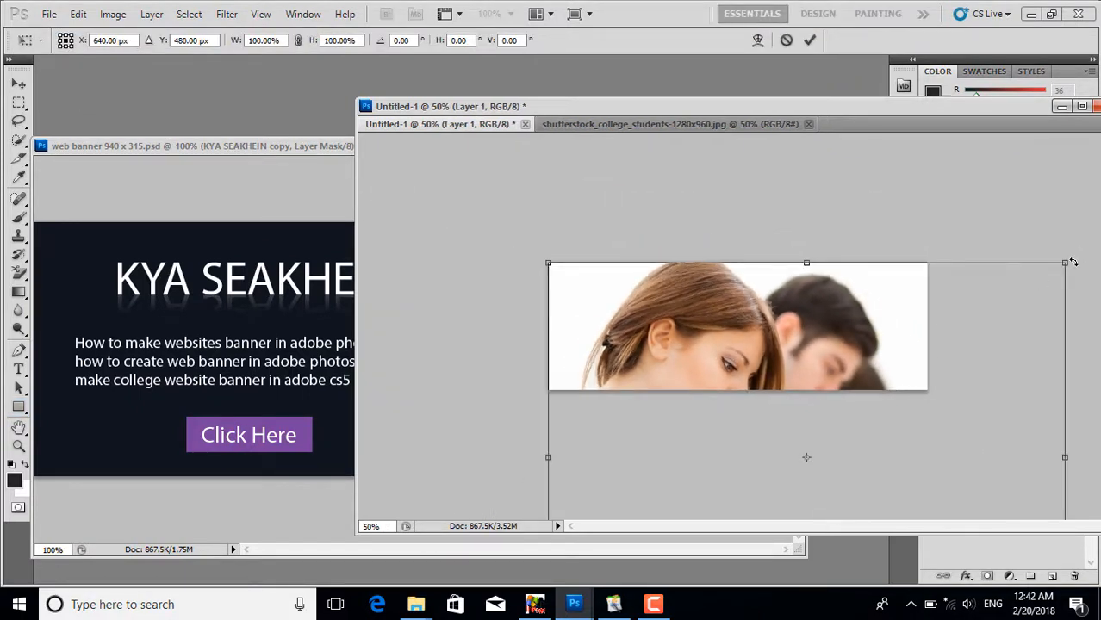
{"action": "left_click_drag", "start_coordinate": [1067, 260], "coordinate": [839, 406]}
{"action": "left_click_drag", "start_coordinate": [832, 466], "coordinate": [955, 255]}
{"action": "left_click_drag", "start_coordinate": [973, 210], "coordinate": [877, 285]}
{"action": "left_click_drag", "start_coordinate": [824, 317], "coordinate": [873, 300]}
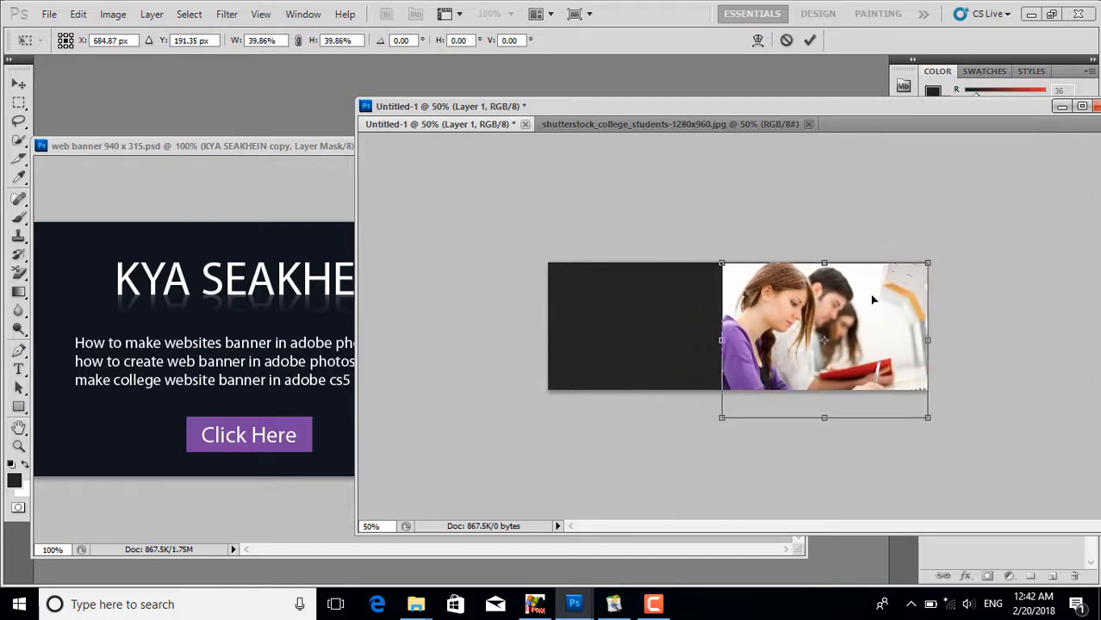
{"action": "left_click_drag", "start_coordinate": [731, 407], "coordinate": [758, 390]}
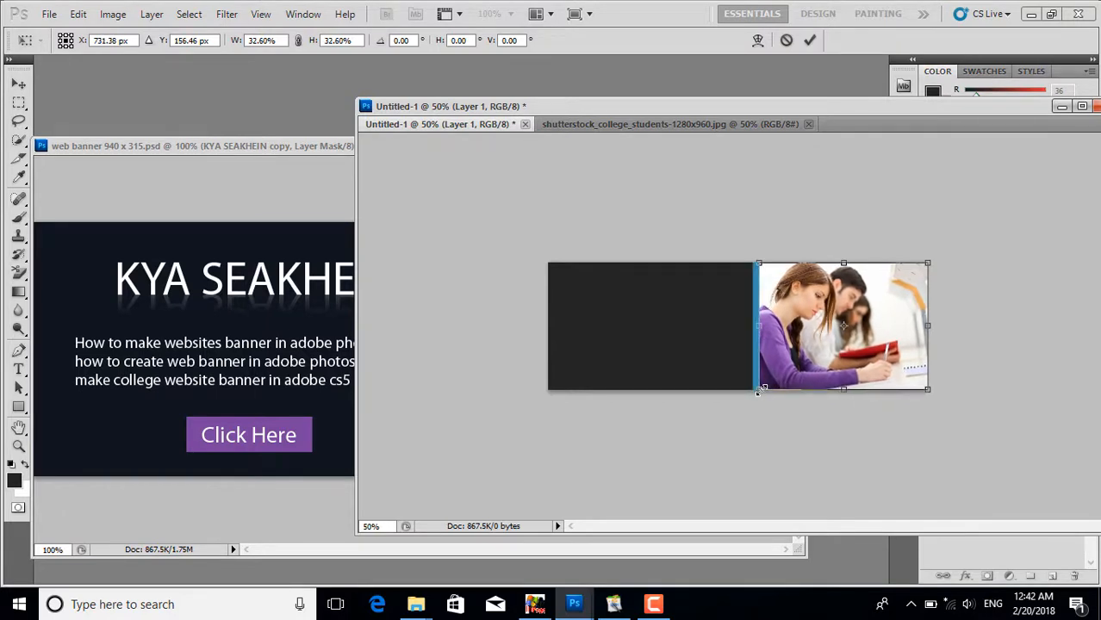
{"action": "key", "text": "Return"}
{"action": "key", "text": "u"}
{"action": "key", "text": "ctrl+plus"}
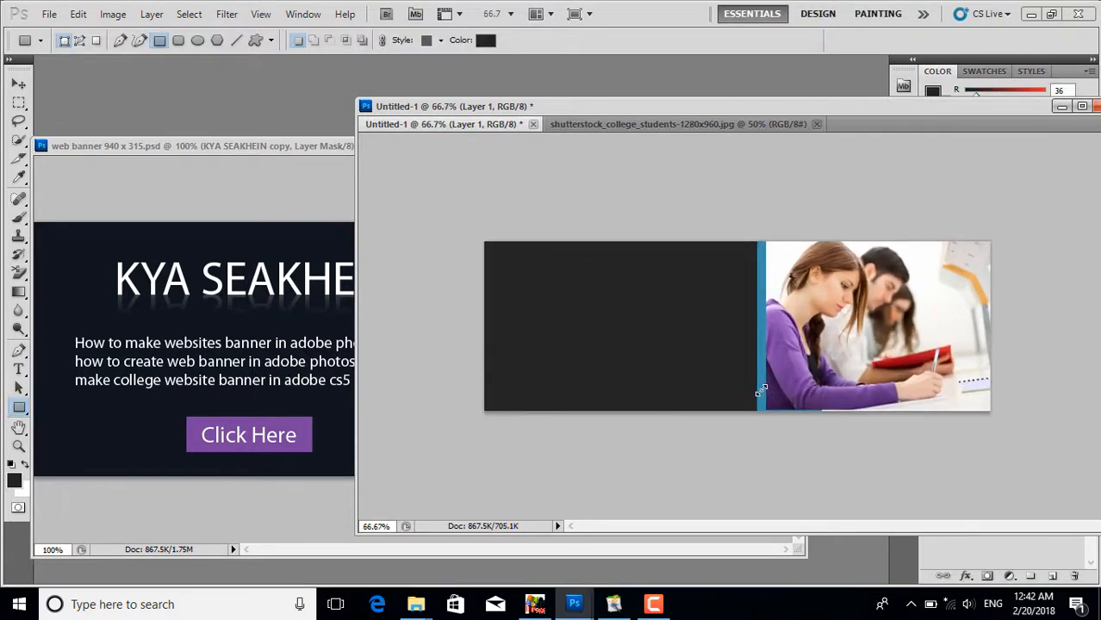
Flip the students photo horizontally so the woman in purple sits on the right edge.
{"action": "left_click_drag", "start_coordinate": [611, 103], "coordinate": [292, 109]}
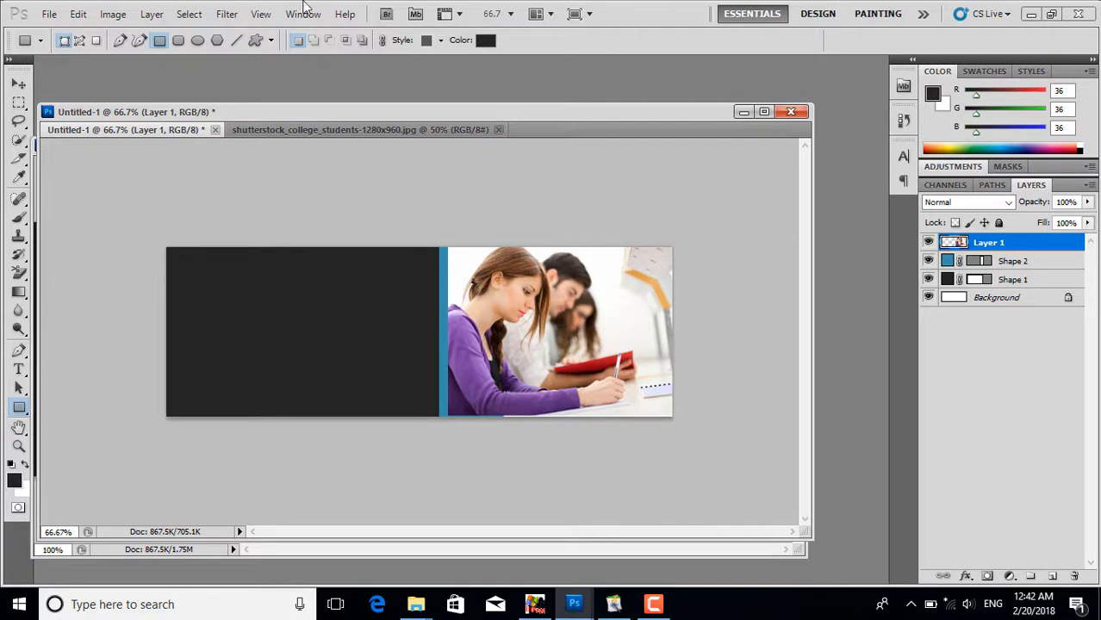
{"action": "left_click", "coordinate": [78, 14]}
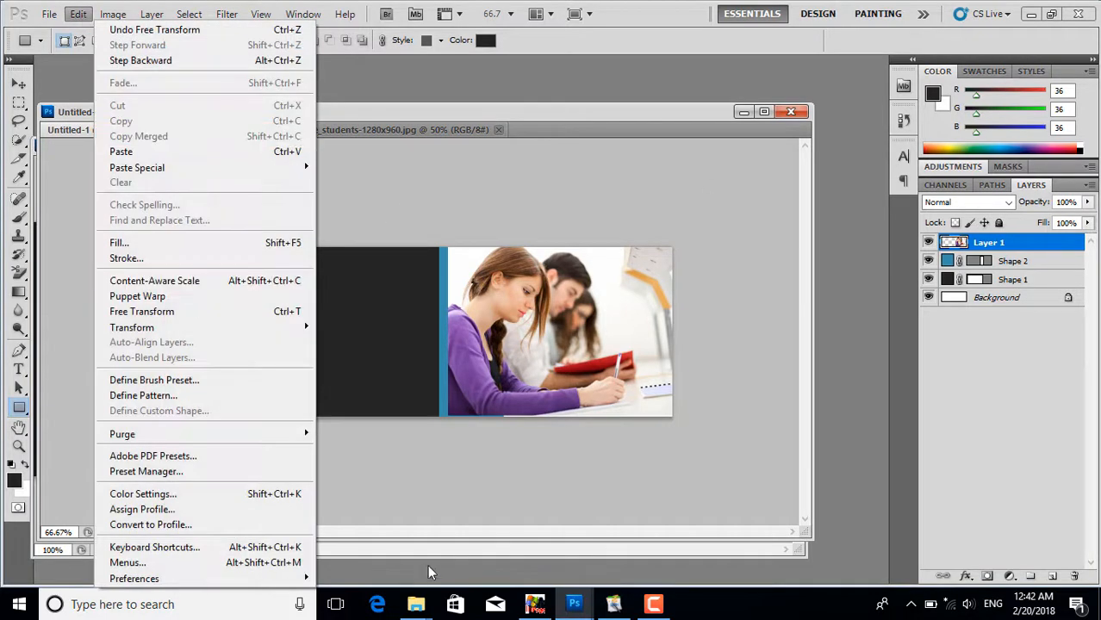
{"action": "mouse_move", "coordinate": [285, 334]}
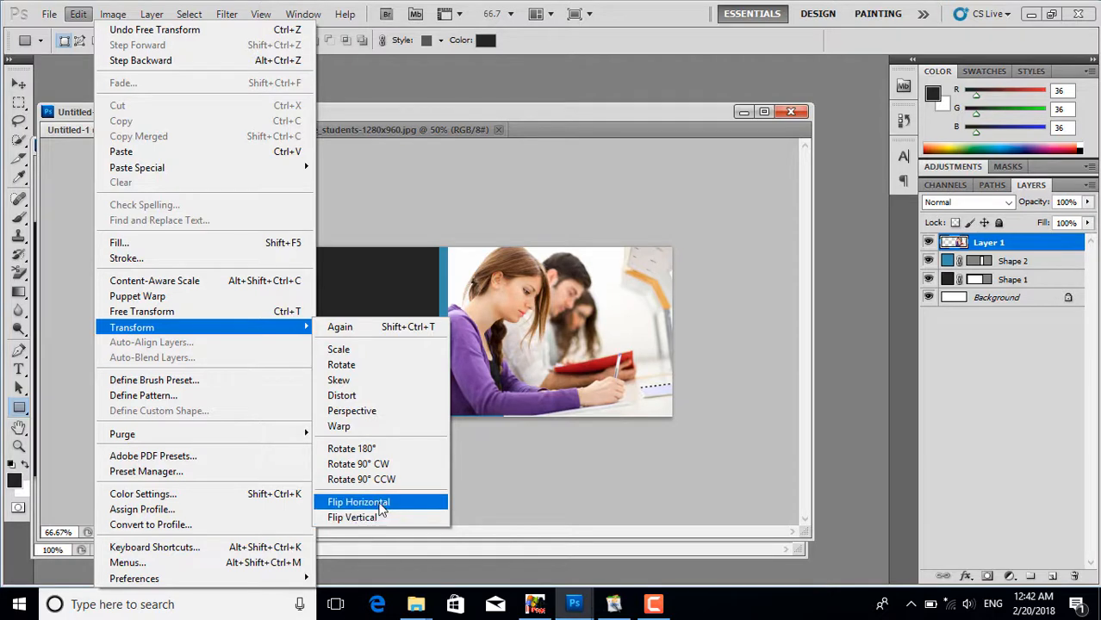
{"action": "left_click", "coordinate": [358, 502]}
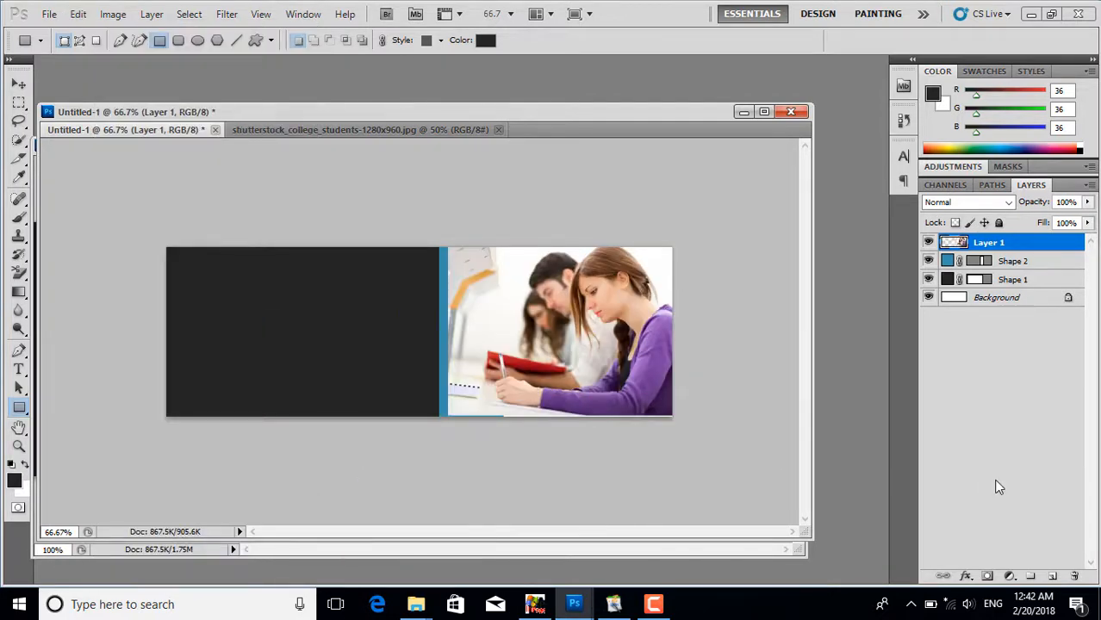
{"action": "key", "text": "ctrl+plus"}
{"action": "key", "text": "ctrl+plus"}
{"action": "key", "text": "ctrl+minus"}
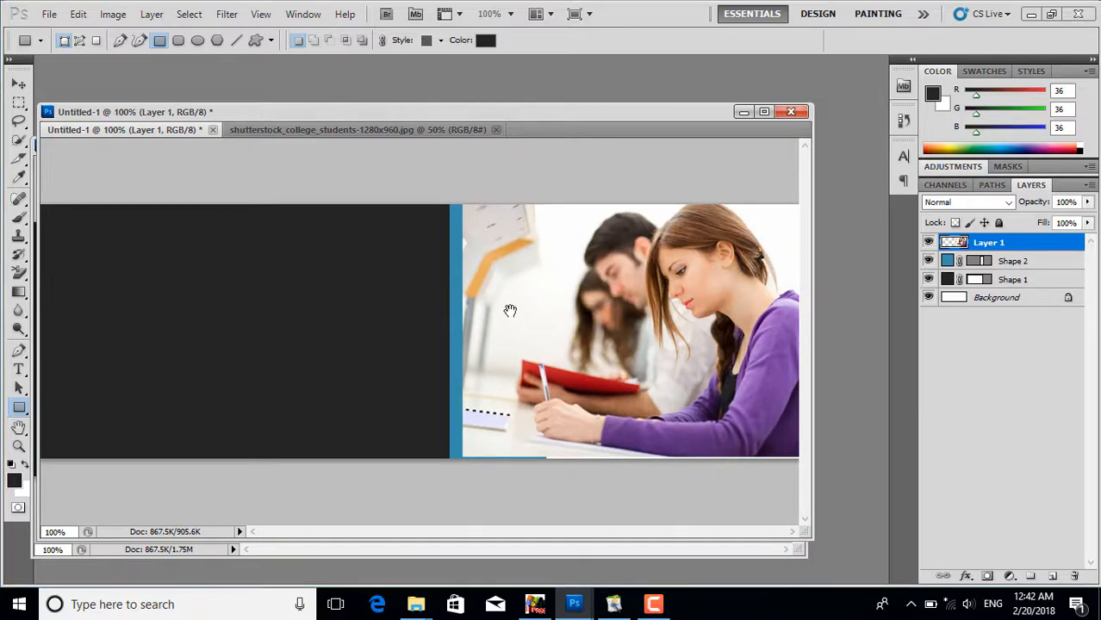
{"action": "left_click_drag", "start_coordinate": [621, 111], "coordinate": [628, 66]}
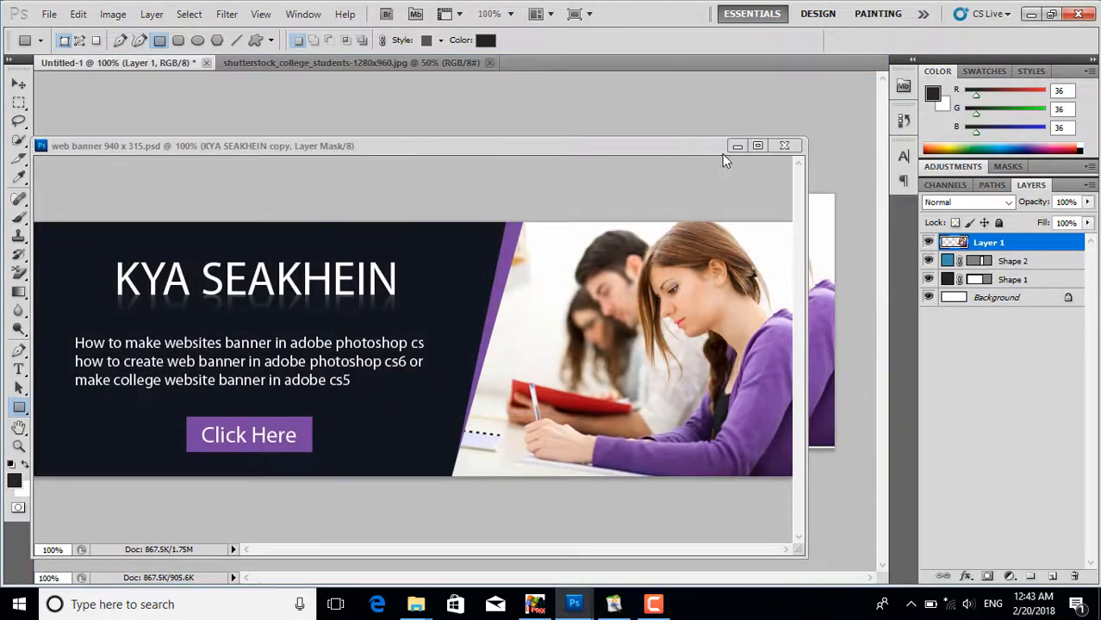
{"action": "left_click", "coordinate": [737, 146]}
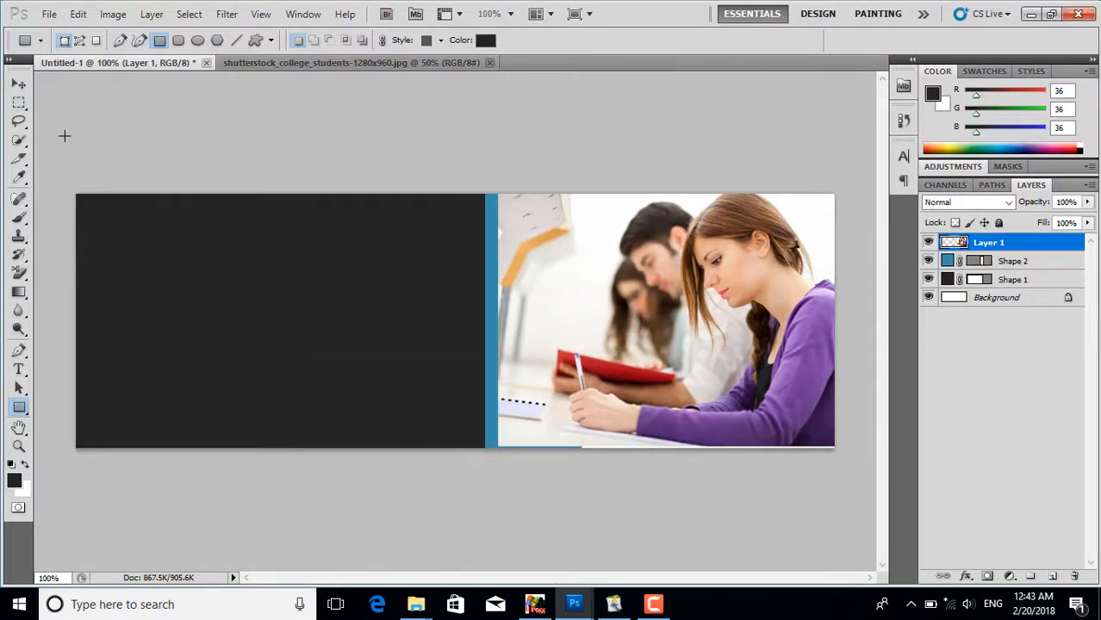
Cut the photo's left edge on a slant with a closed Pen path turned into a selection.
{"action": "key", "text": "p"}
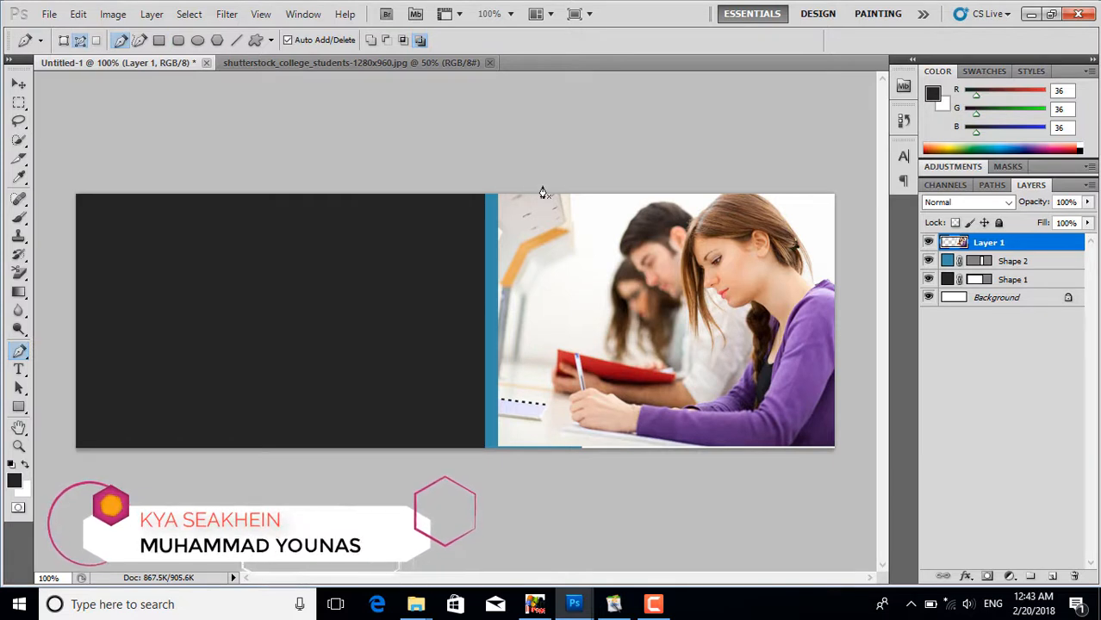
{"action": "left_click", "coordinate": [493, 452]}
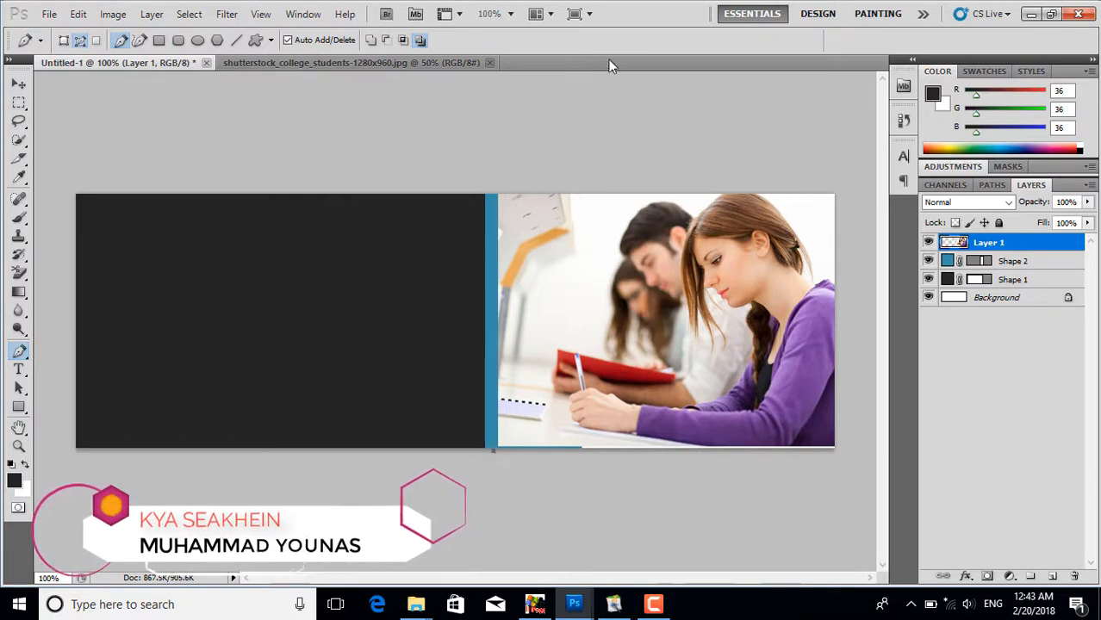
{"action": "left_click", "coordinate": [543, 186]}
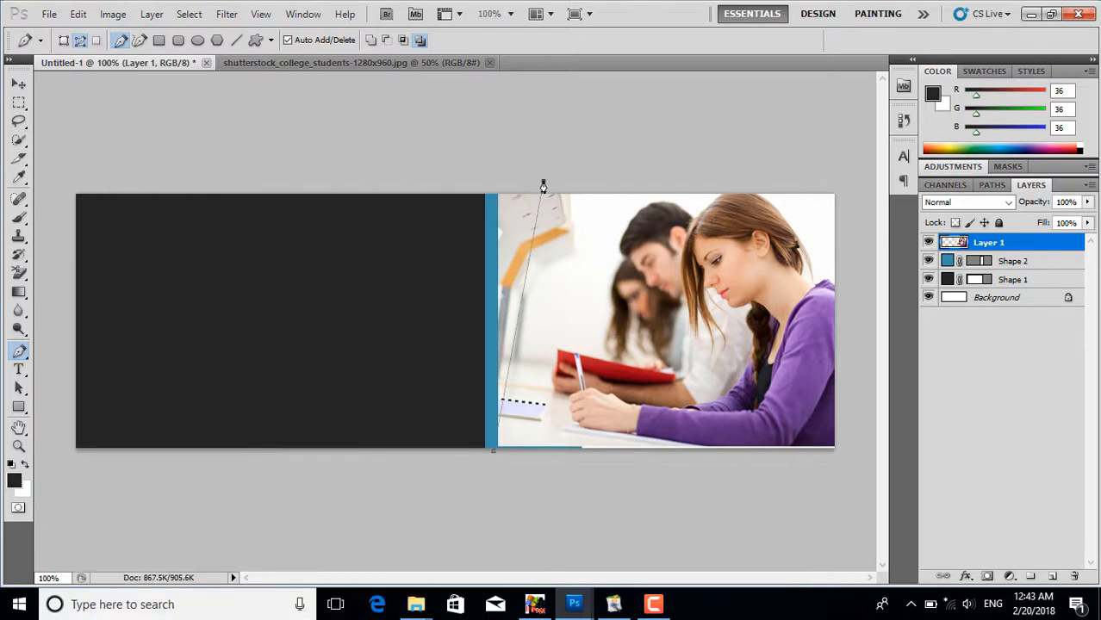
{"action": "left_click", "coordinate": [356, 125]}
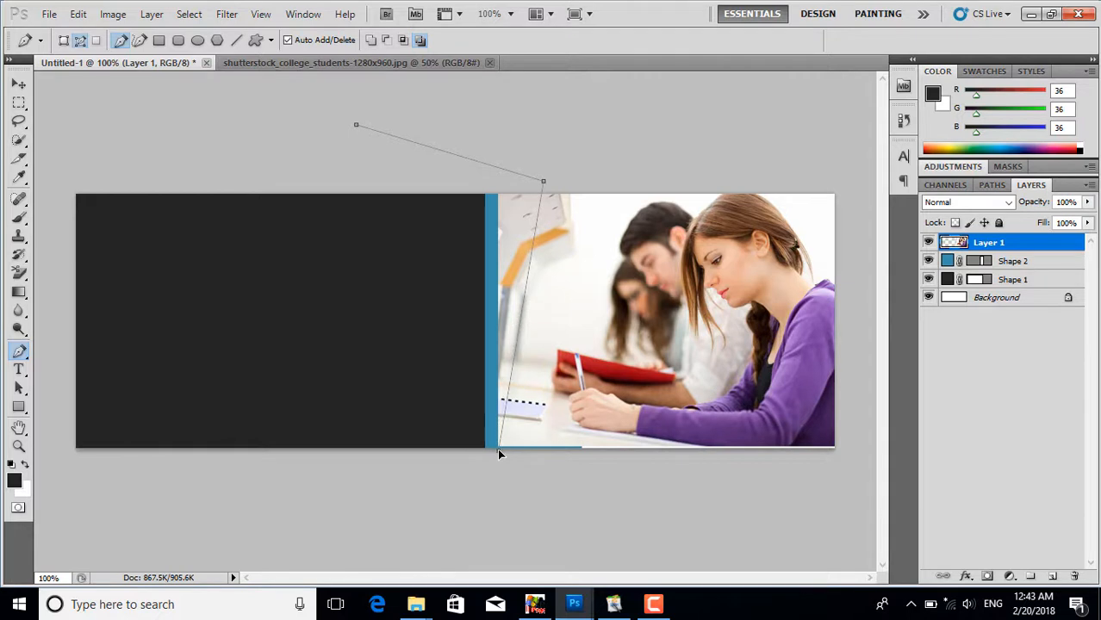
{"action": "left_click", "coordinate": [430, 496]}
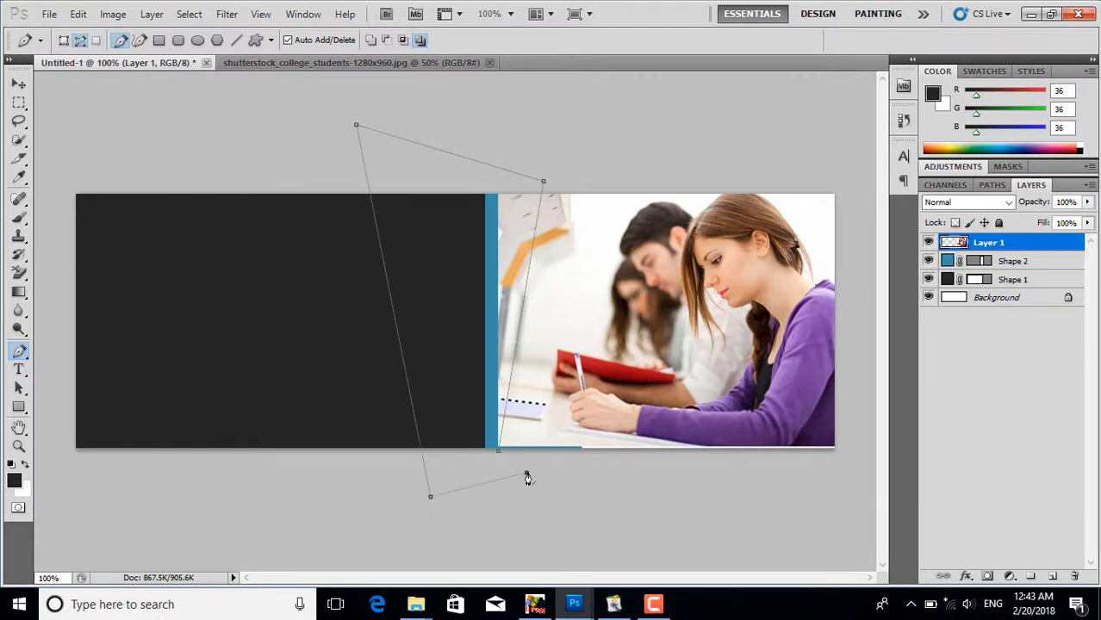
{"action": "left_click", "coordinate": [527, 477]}
{"action": "key", "text": "ctrl+Return"}
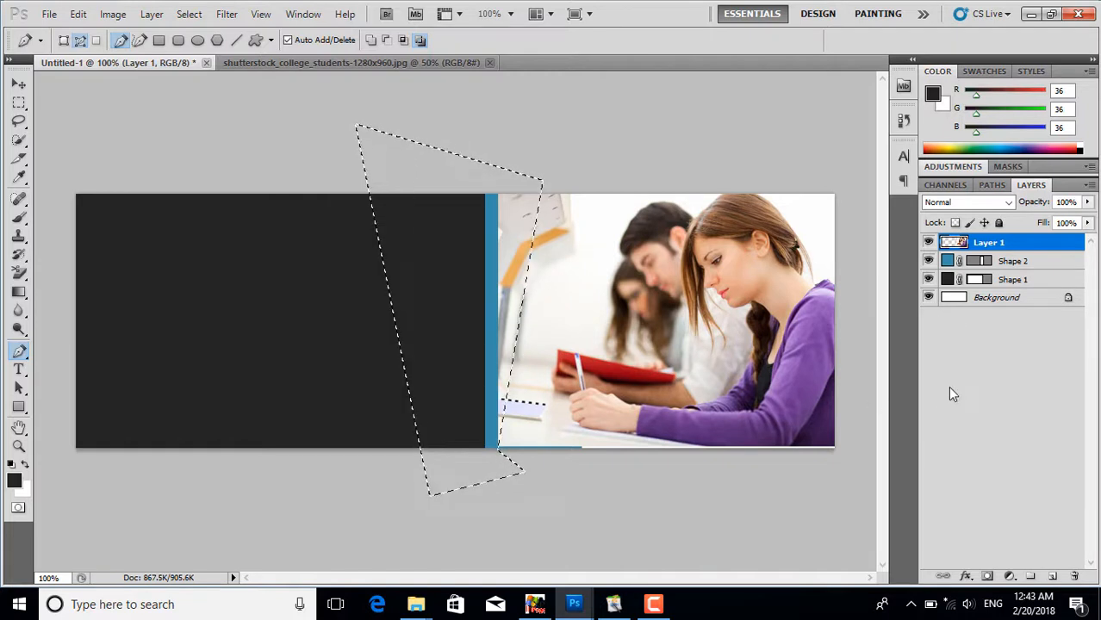
{"action": "key", "text": "Delete"}
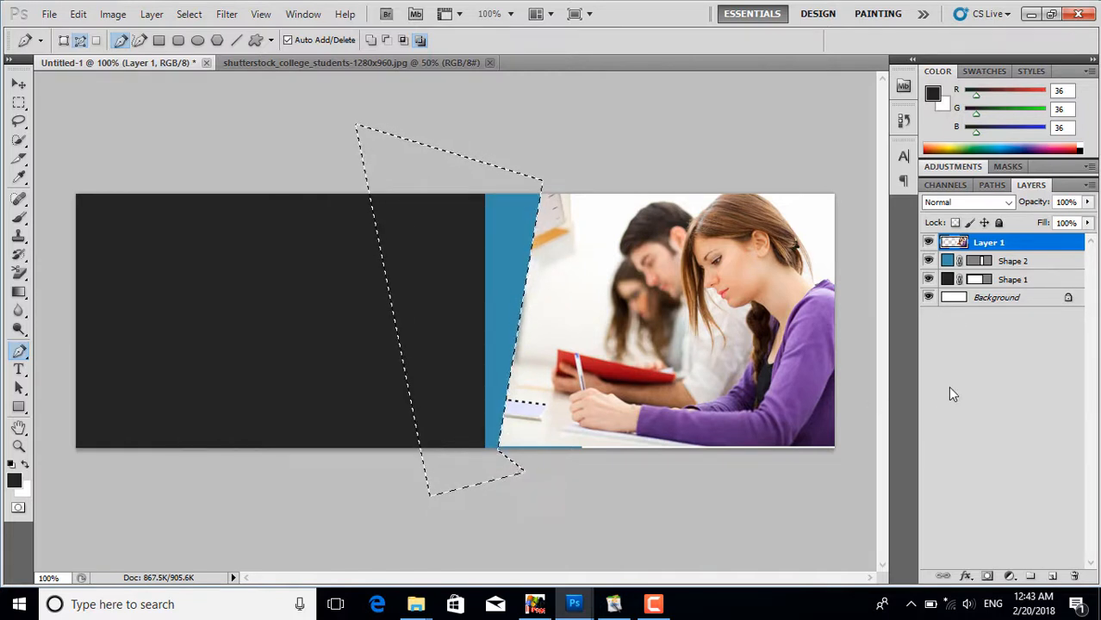
{"action": "key", "text": "ctrl+d"}
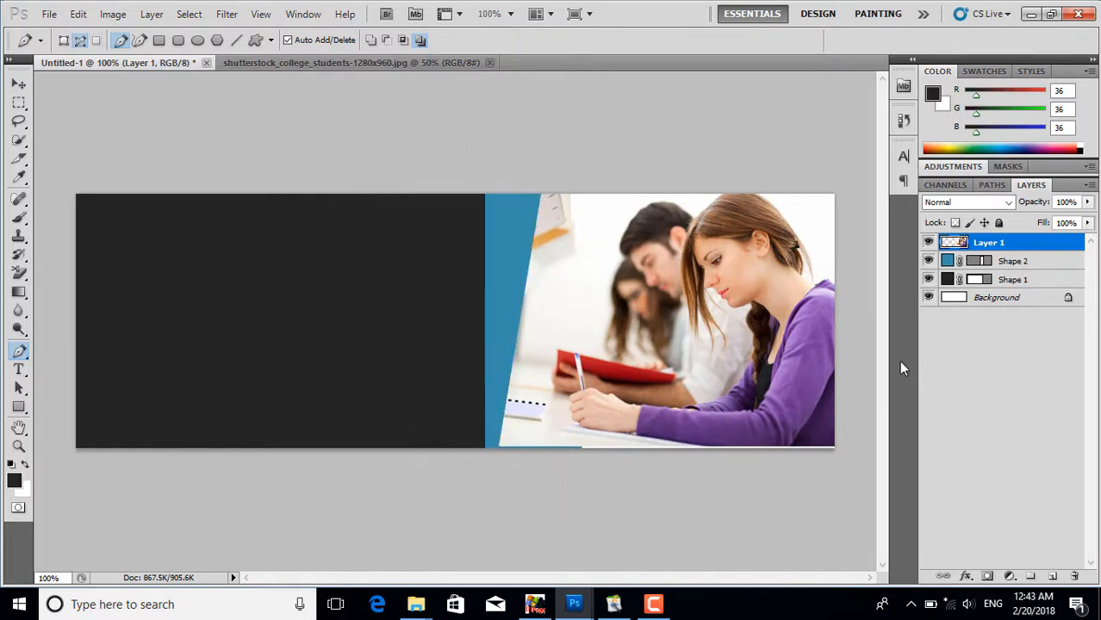
Nudge the blue Shape 2 strip to the right behind the photo.
{"action": "left_click", "coordinate": [954, 261]}
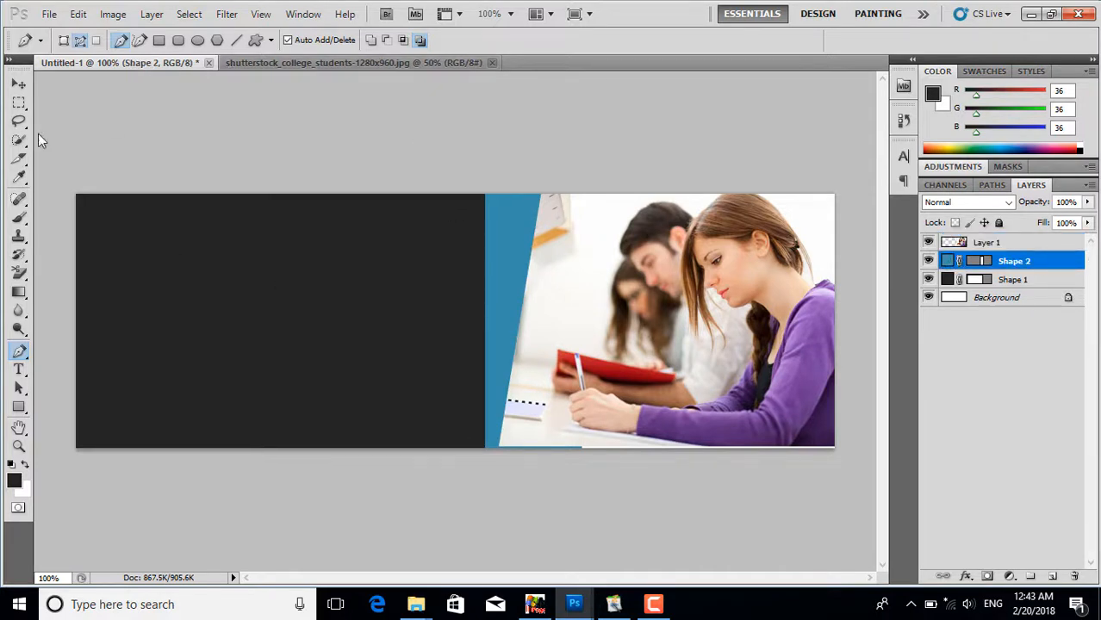
{"action": "left_click", "coordinate": [18, 85]}
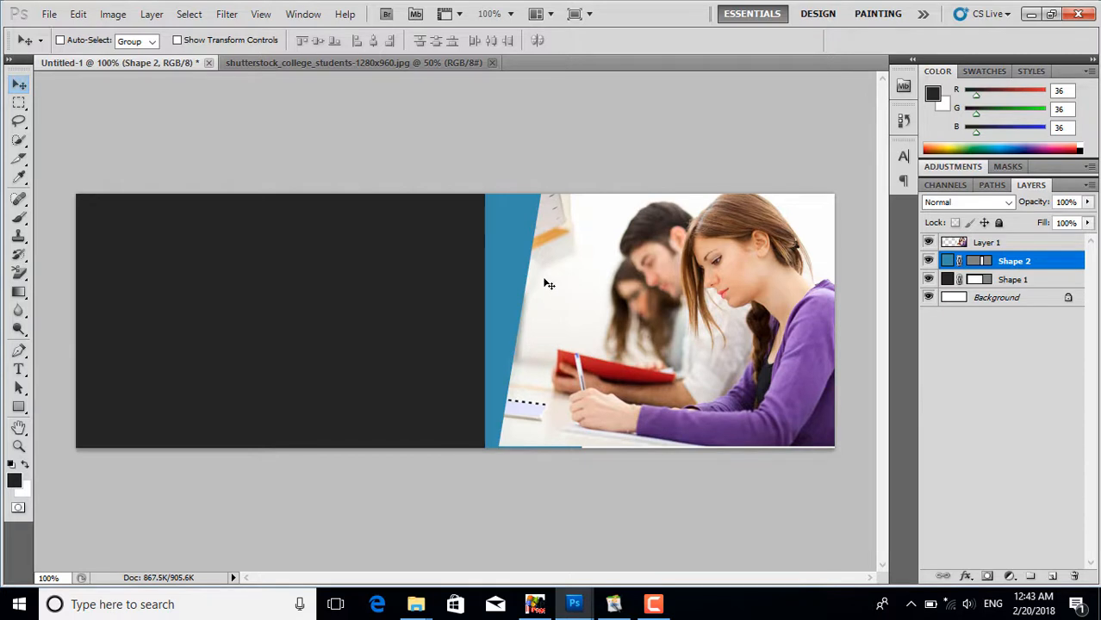
{"action": "key", "text": "Right"}
{"action": "key", "text": "Right"}
{"action": "key", "text": "Right"}
{"action": "key", "text": "Right"}
{"action": "key", "text": "Right"}
{"action": "key", "text": "Right"}
{"action": "key", "text": "Right"}
{"action": "key", "text": "Right"}
{"action": "key", "text": "Right"}
{"action": "key", "text": "Right"}
{"action": "key", "text": "Right"}
{"action": "key", "text": "Right"}
{"action": "key", "text": "Right"}
{"action": "key", "text": "Right"}
{"action": "key", "text": "Right"}
{"action": "key", "text": "Right"}
{"action": "key", "text": "Right"}
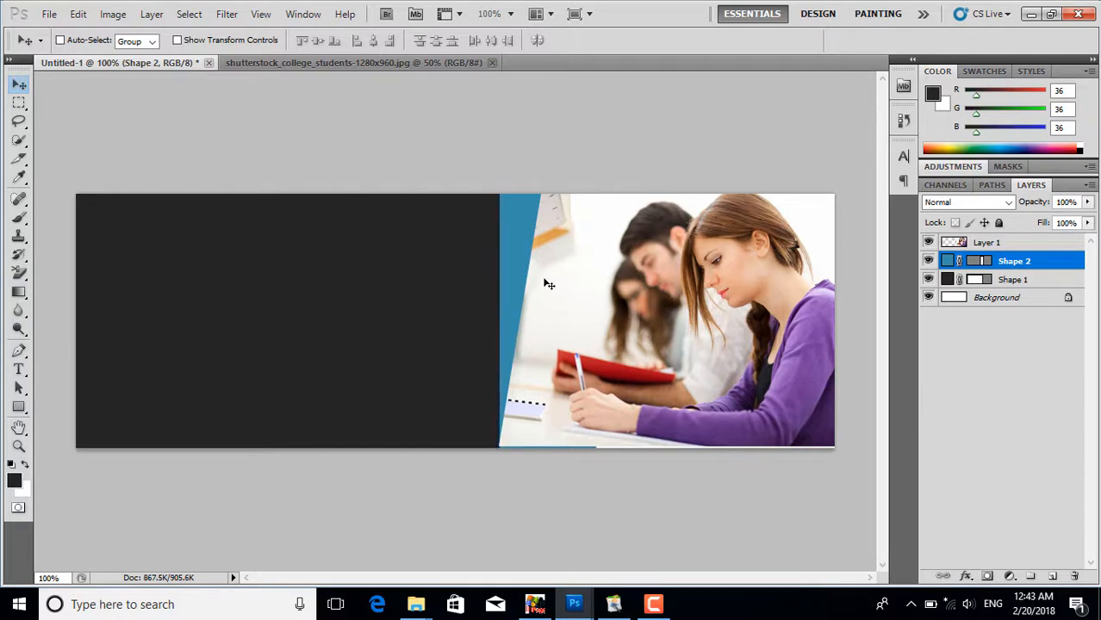
Move Shape 2's top-left anchor right to leave a thin slanted blue band beside the photo.
{"action": "key", "text": "Right"}
{"action": "key", "text": "Left"}
{"action": "key", "text": "Left"}
{"action": "left_click", "coordinate": [20, 388]}
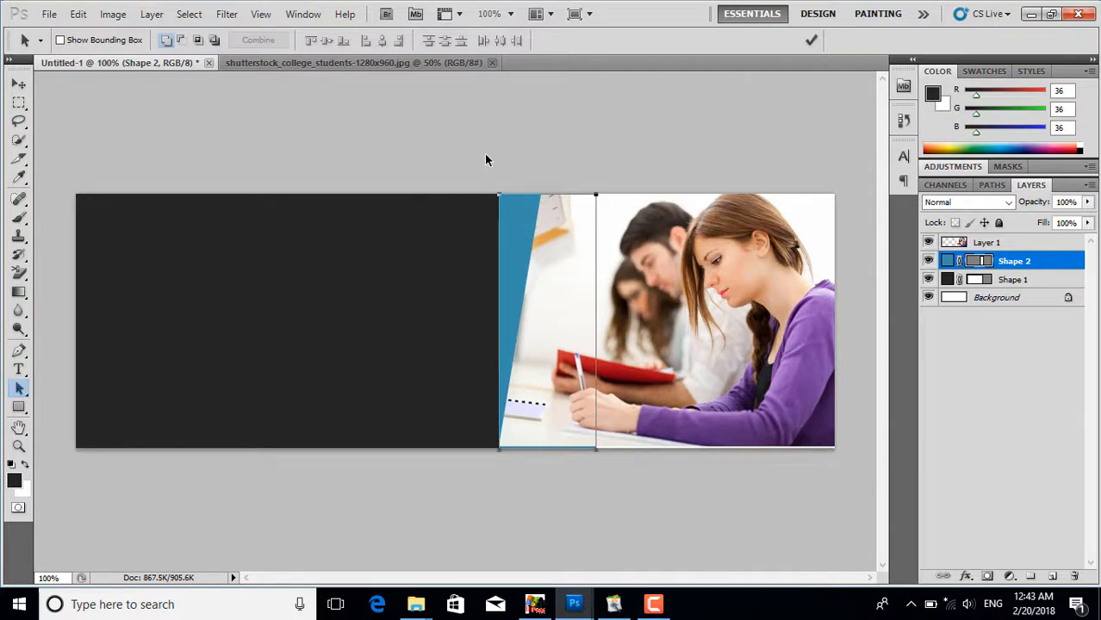
{"action": "left_click_drag", "start_coordinate": [20, 389], "coordinate": [97, 397]}
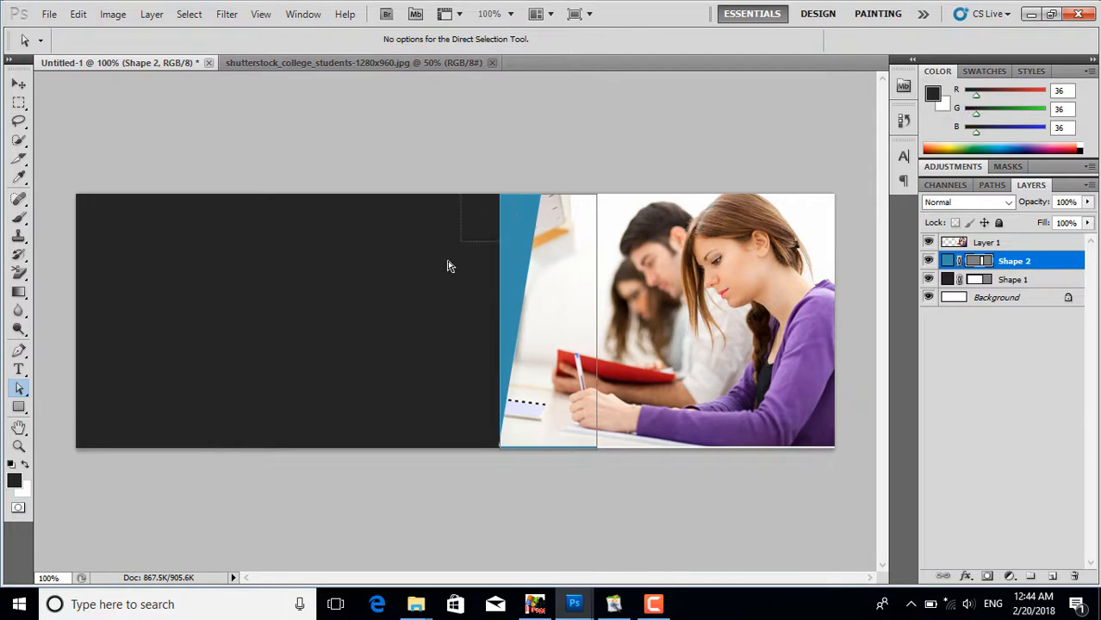
{"action": "left_click_drag", "start_coordinate": [447, 265], "coordinate": [448, 265]}
{"action": "left_click_drag", "start_coordinate": [500, 197], "coordinate": [526, 200]}
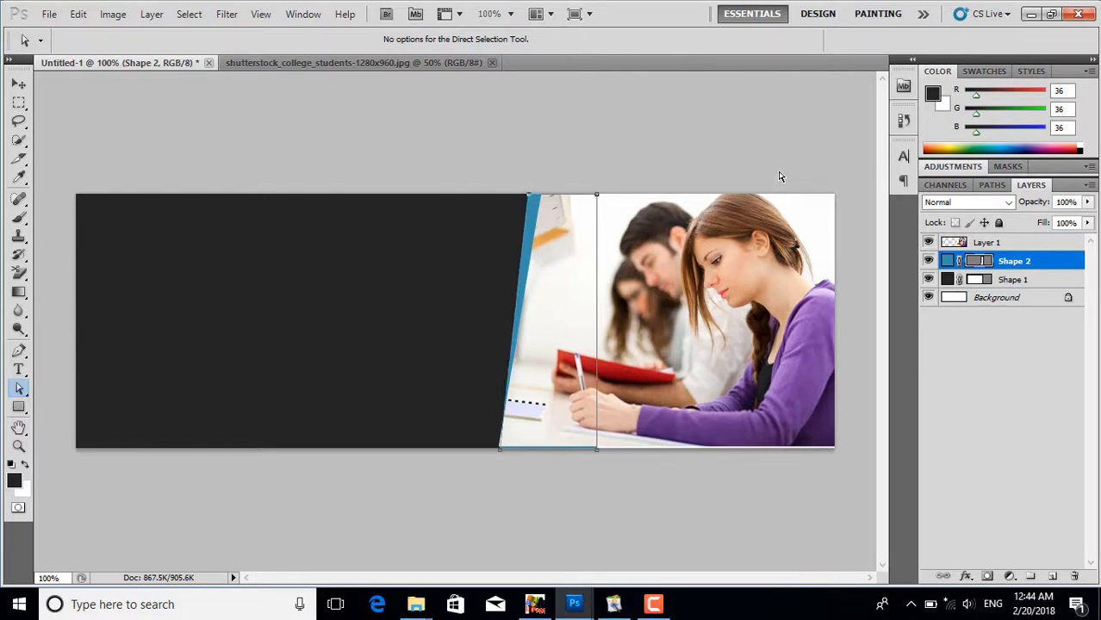
{"action": "key", "text": "Right"}
{"action": "key", "text": "Right"}
{"action": "key", "text": "Left"}
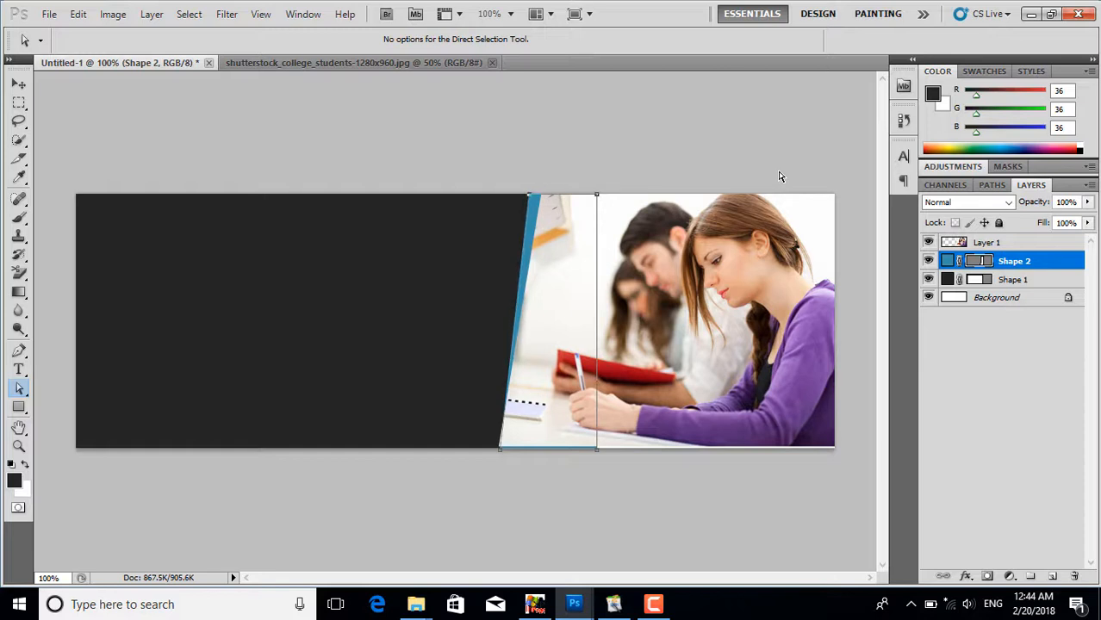
{"action": "left_click", "coordinate": [18, 83]}
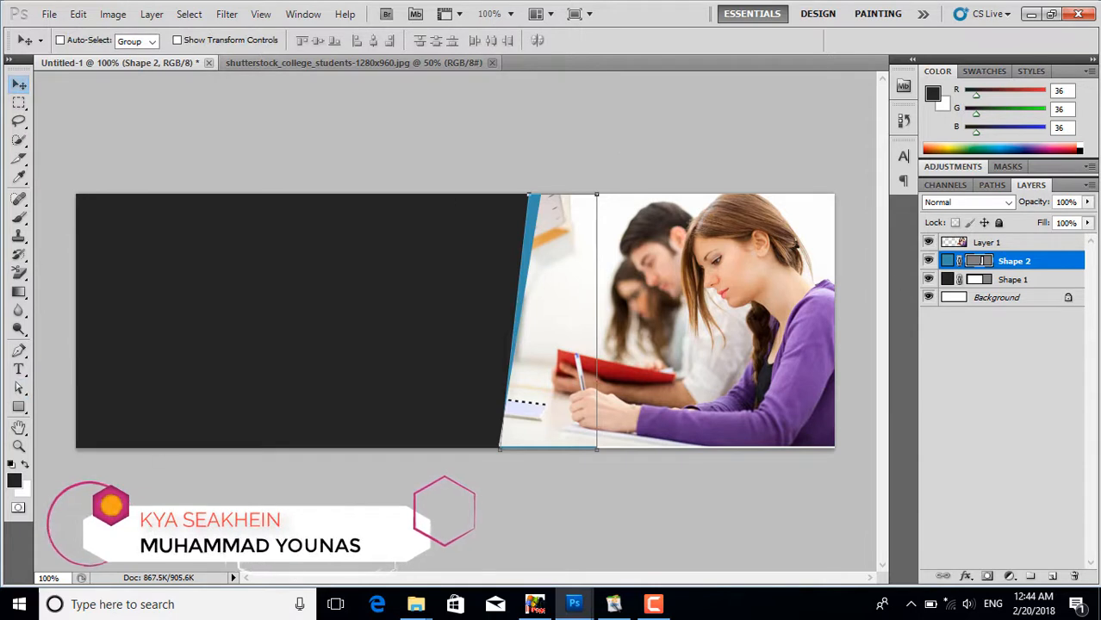
{"action": "left_click", "coordinate": [18, 217]}
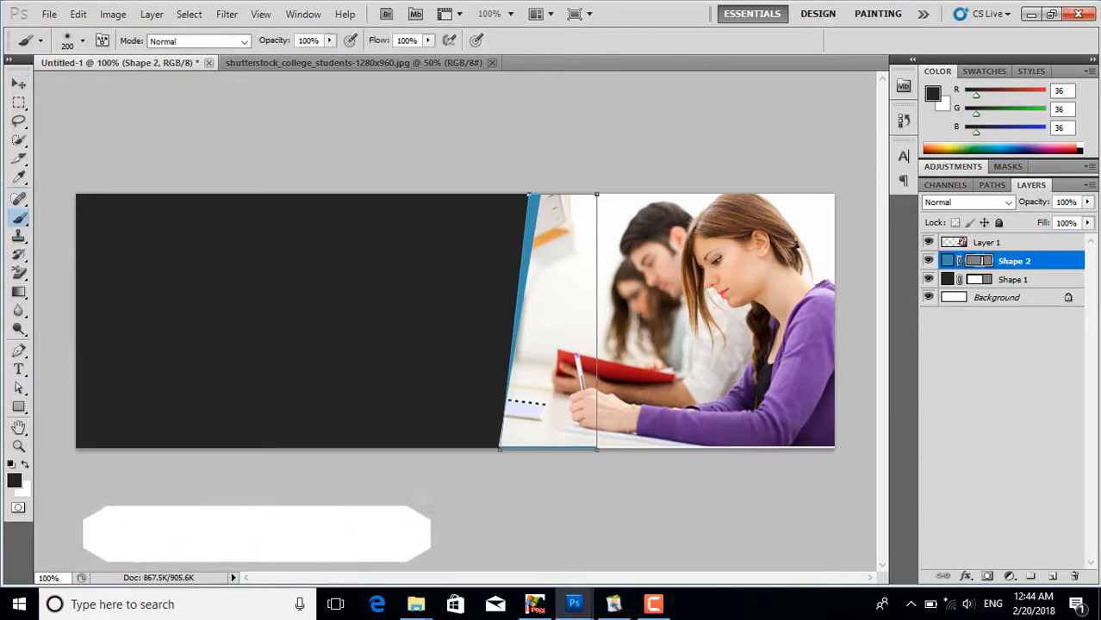
Recolour the Shape 2 strip with purple sampled from the student's sweater.
{"action": "double_click", "coordinate": [949, 261]}
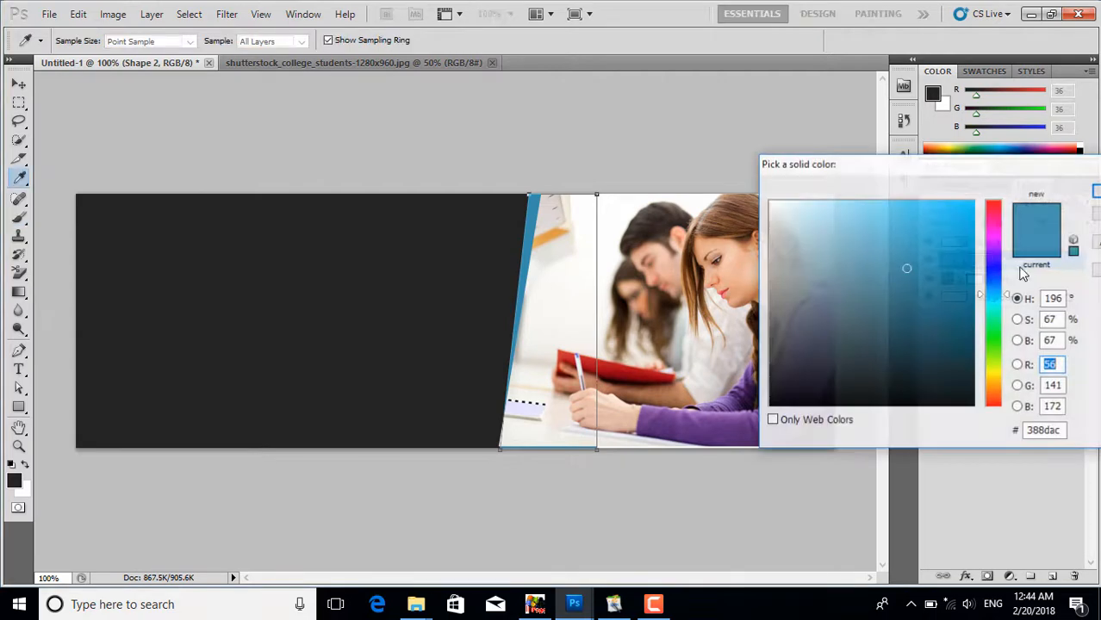
{"action": "left_click_drag", "start_coordinate": [914, 176], "coordinate": [799, 449]}
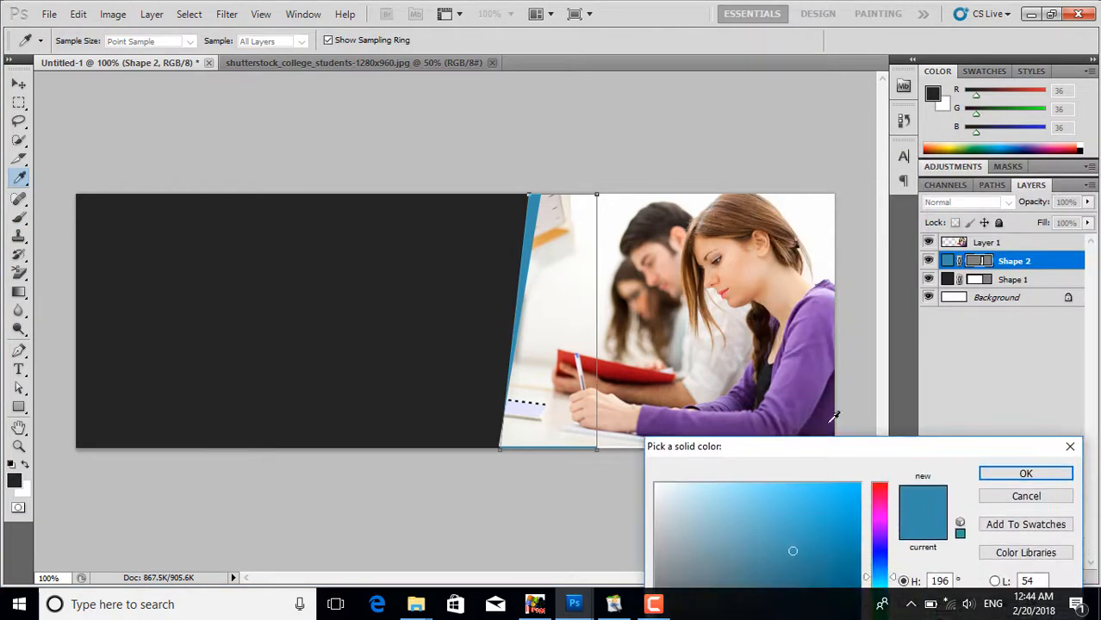
{"action": "left_click", "coordinate": [807, 365]}
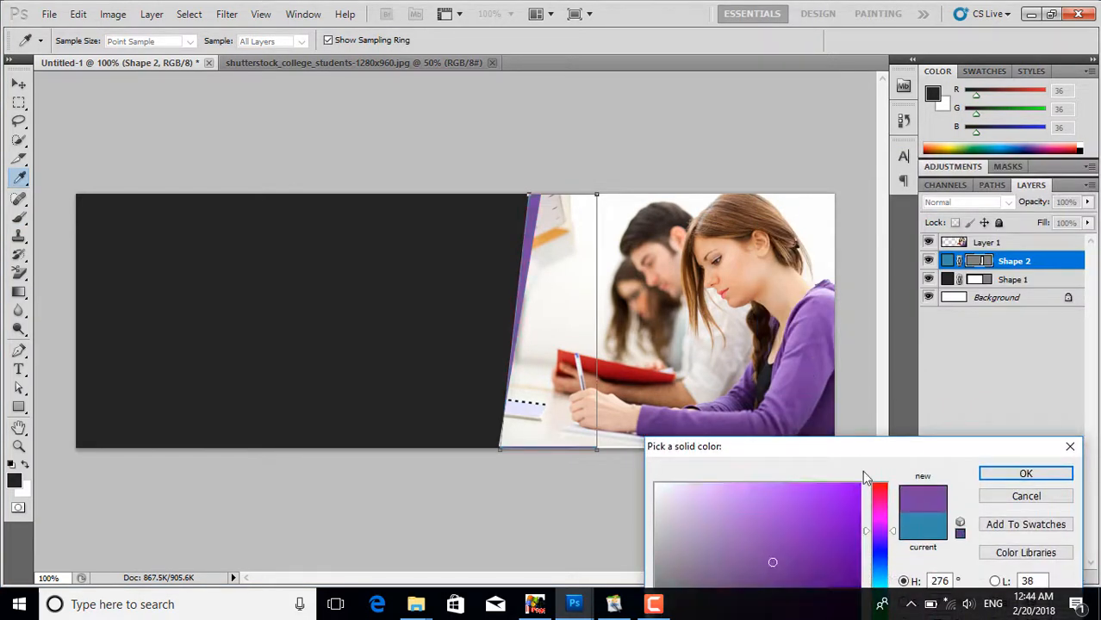
{"action": "left_click_drag", "start_coordinate": [842, 456], "coordinate": [840, 350]}
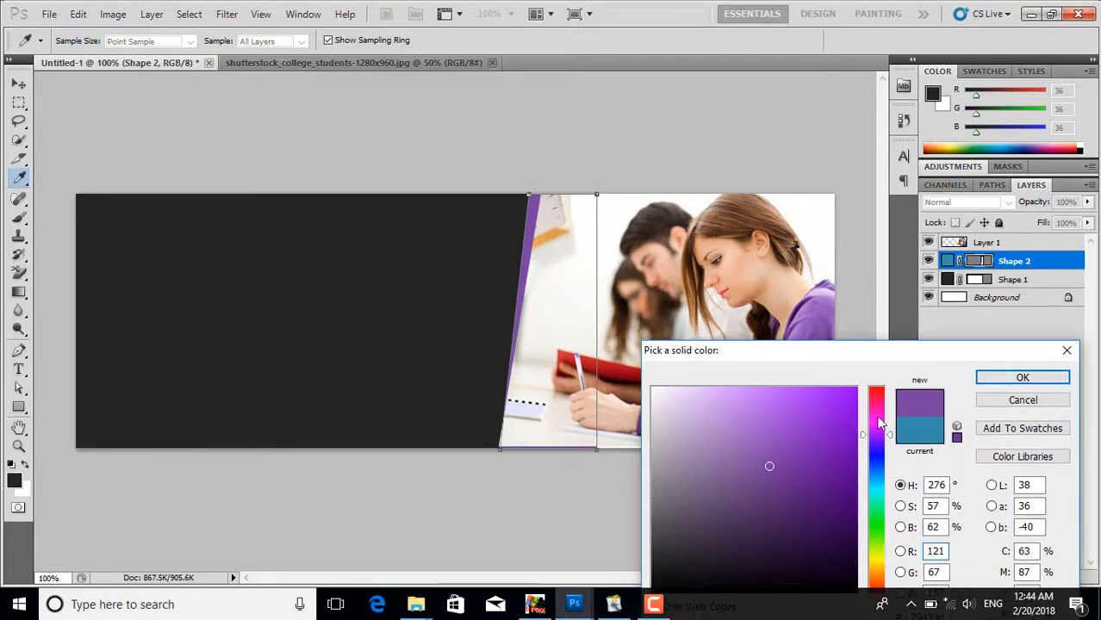
{"action": "left_click", "coordinate": [828, 300]}
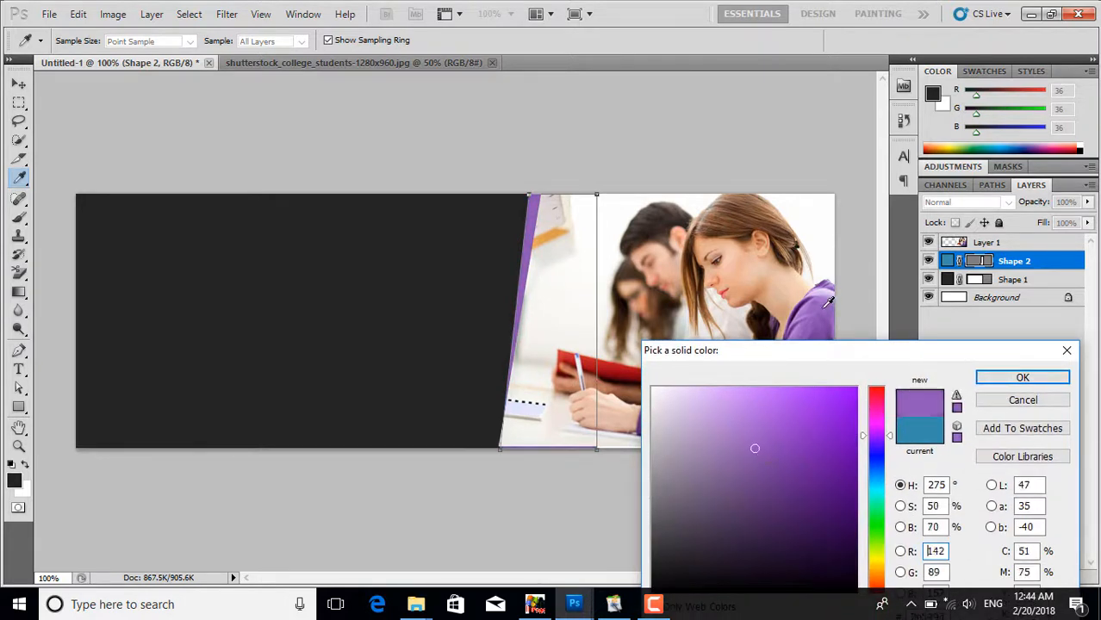
{"action": "left_click", "coordinate": [1027, 380]}
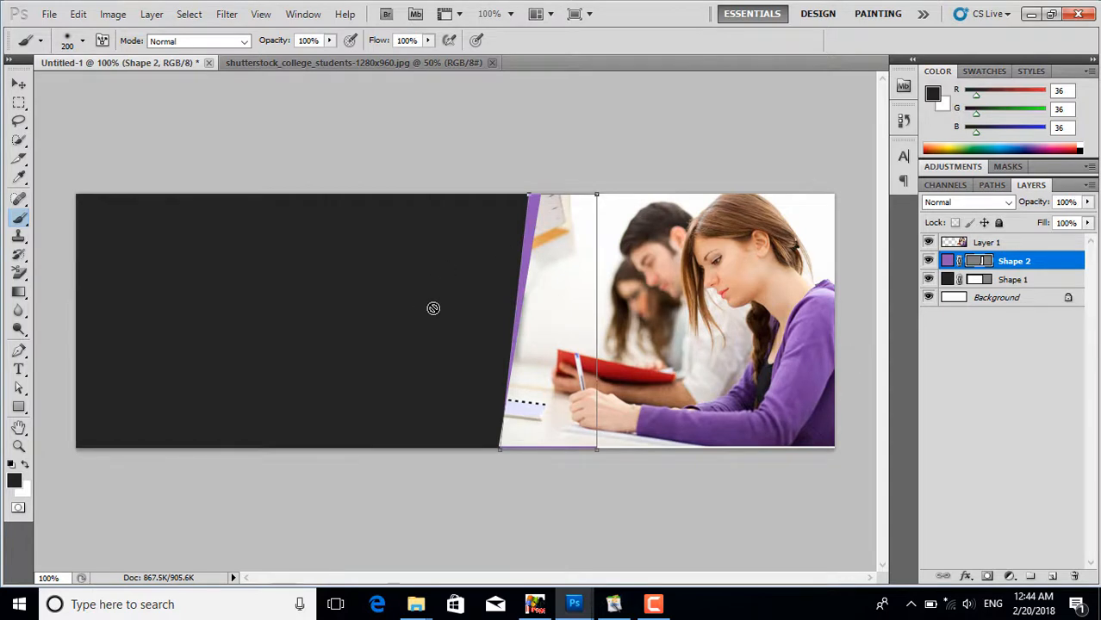
Set the dark panel Shape 1's fill to a sampled colour and confirm it.
{"action": "left_click", "coordinate": [948, 281]}
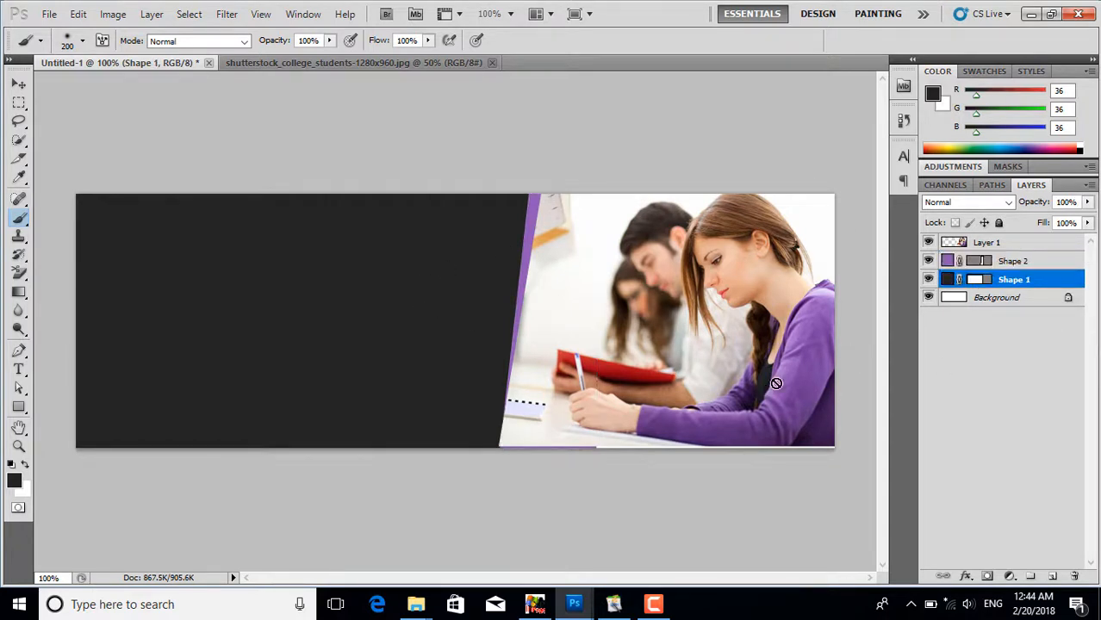
{"action": "double_click", "coordinate": [948, 282]}
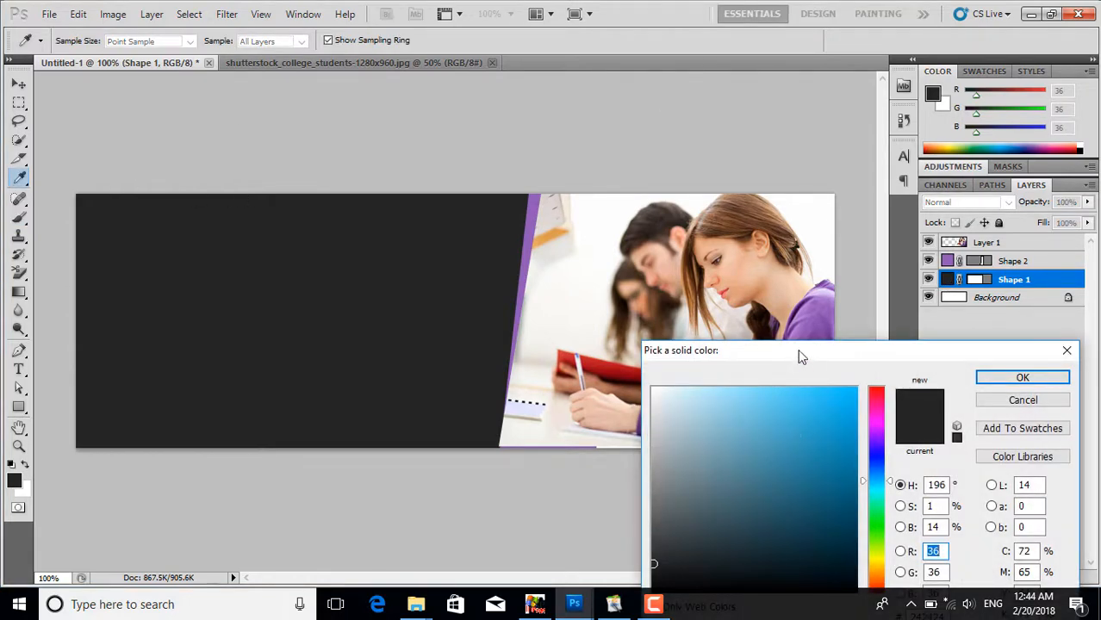
{"action": "left_click_drag", "start_coordinate": [800, 351], "coordinate": [774, 493]}
{"action": "left_click", "coordinate": [770, 376]}
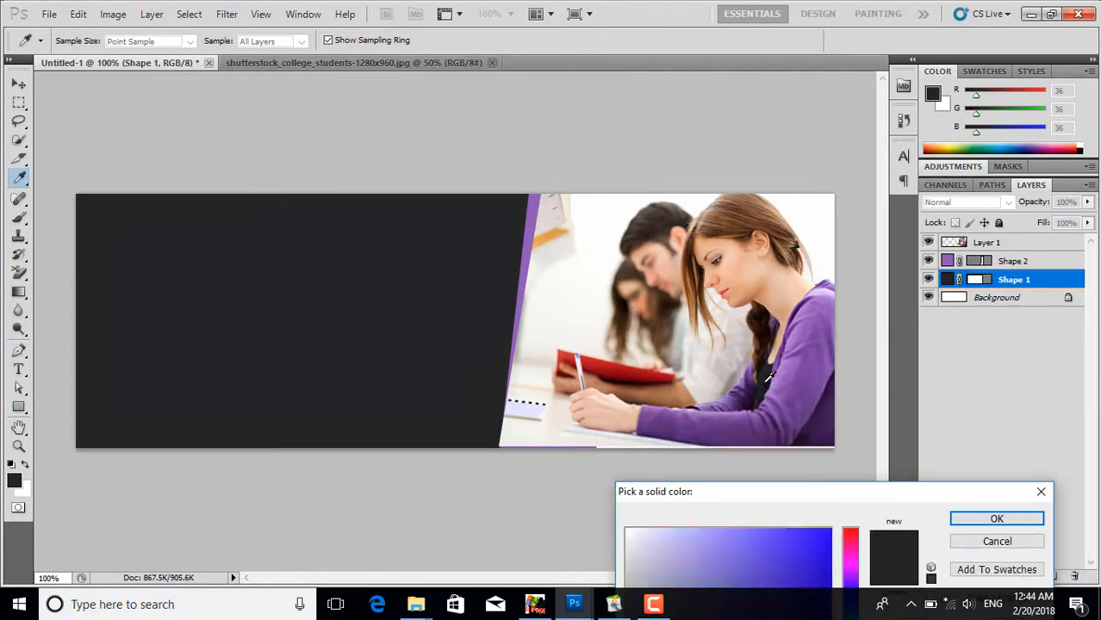
{"action": "left_click", "coordinate": [996, 518]}
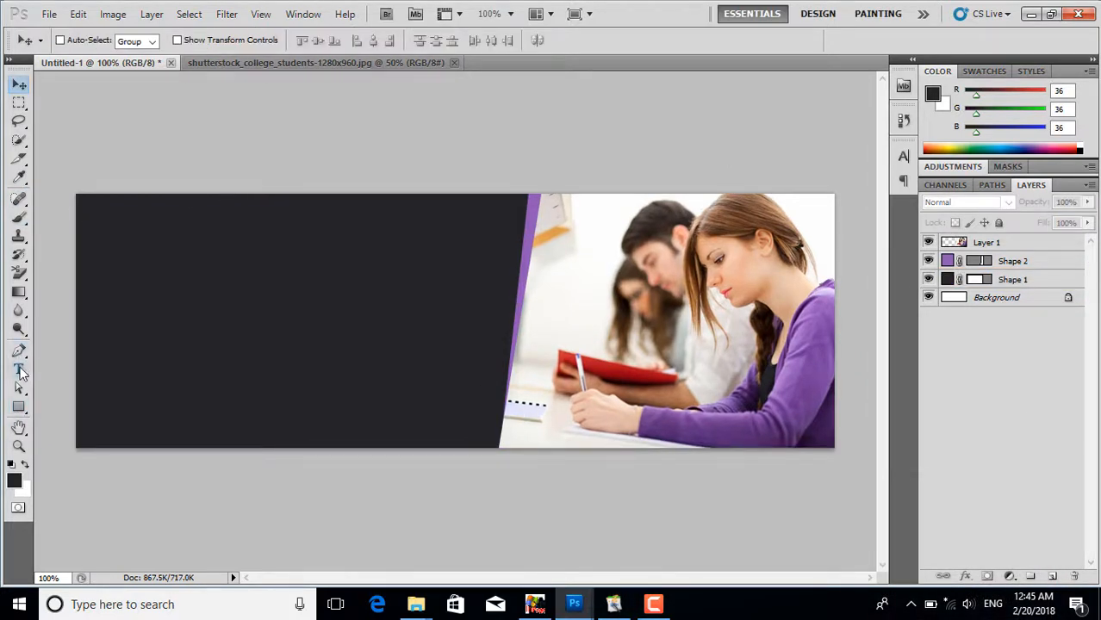
Add a text layer on the dark panel and make its text colour white.
{"action": "left_click", "coordinate": [19, 370]}
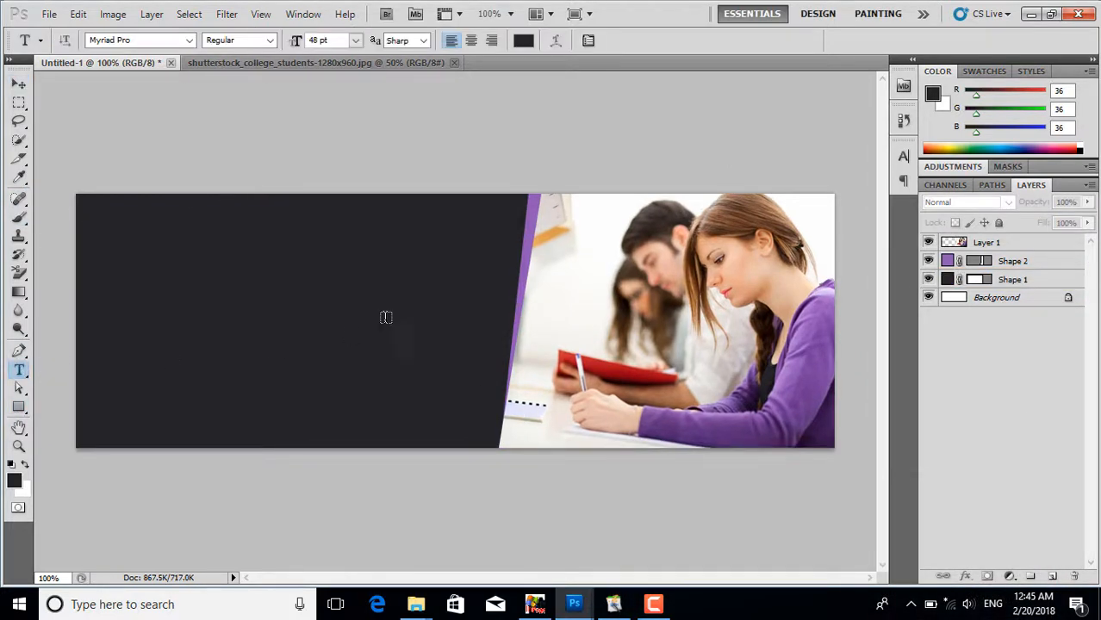
{"action": "left_click", "coordinate": [185, 252]}
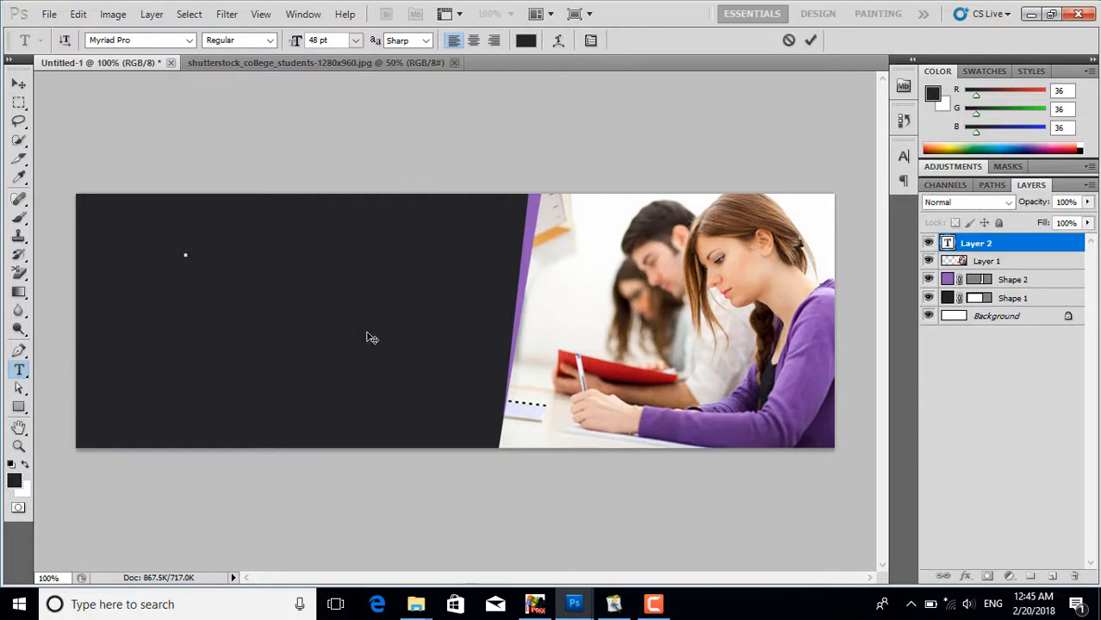
{"action": "type", "text": "Edu"}
{"action": "key", "text": "ctrl+a"}
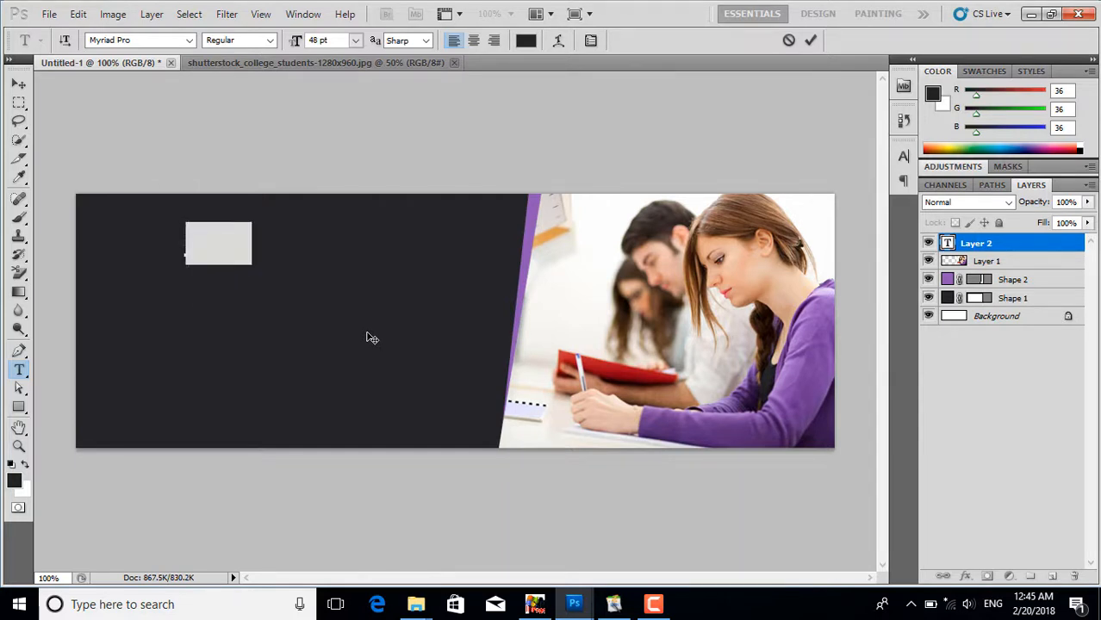
{"action": "left_click", "coordinate": [12, 486]}
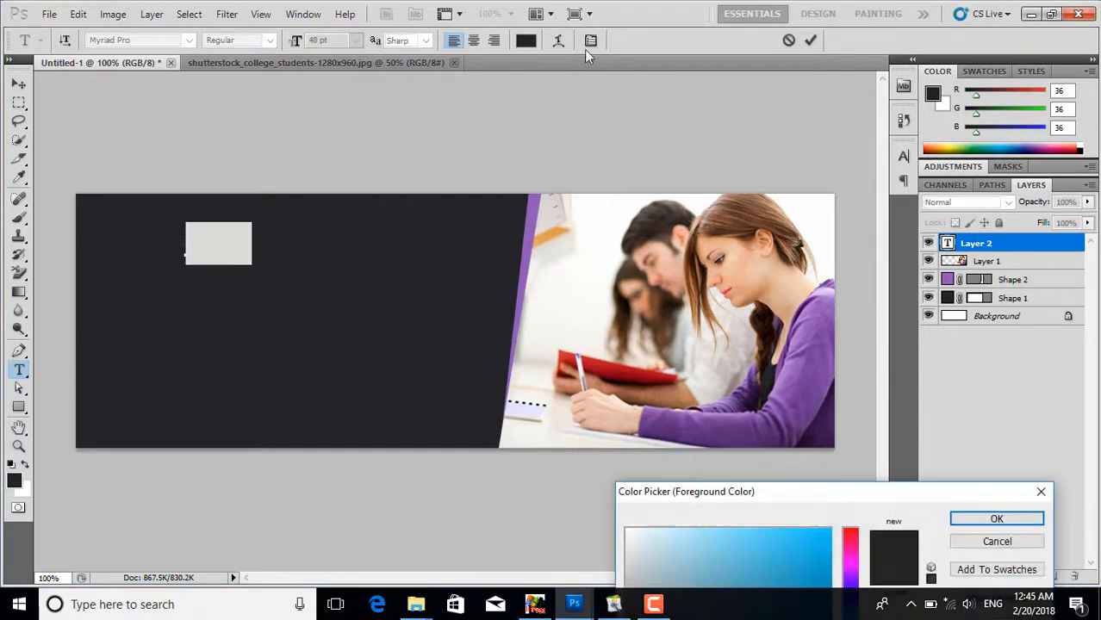
{"action": "left_click", "coordinate": [628, 530]}
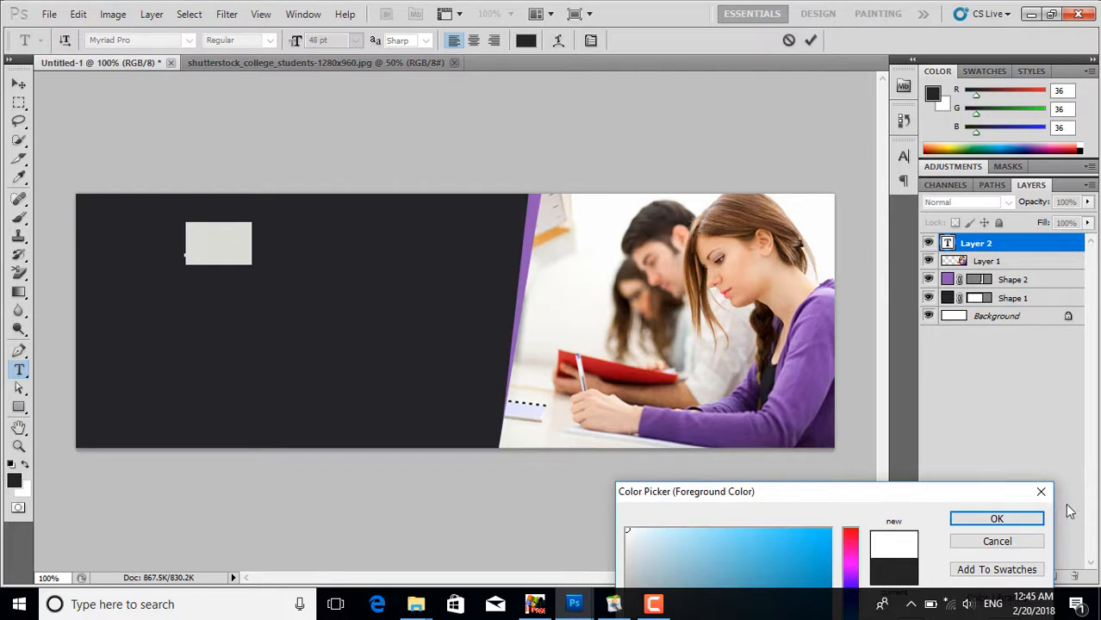
{"action": "left_click", "coordinate": [996, 517]}
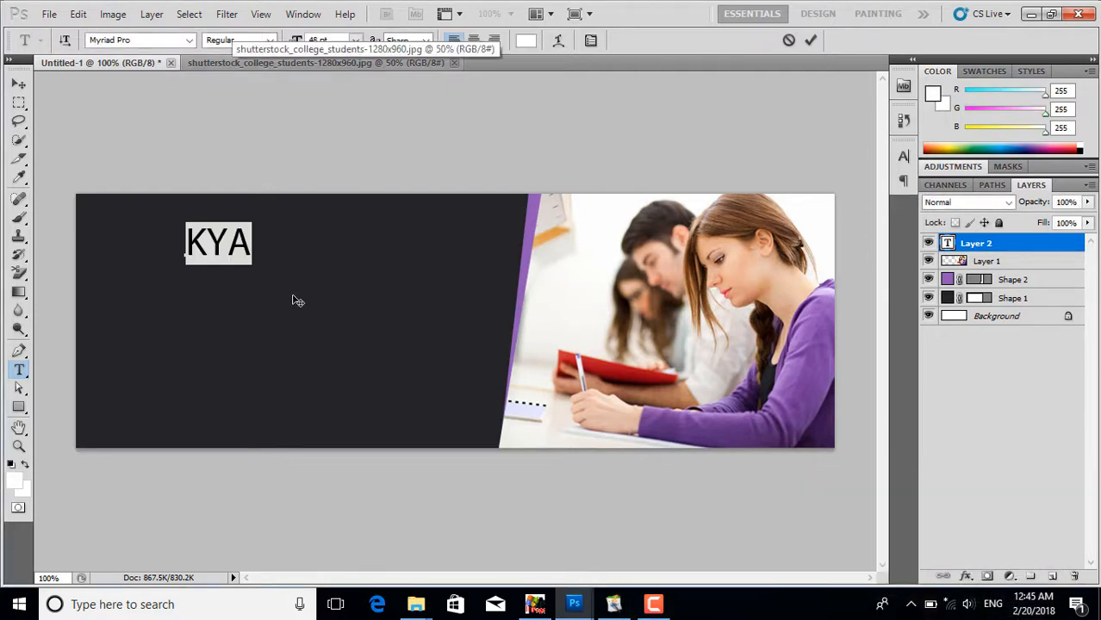
Complete the title as KYA SEAKHEIN, shift it left and Alt-drag a copy just below.
{"action": "left_click", "coordinate": [247, 244]}
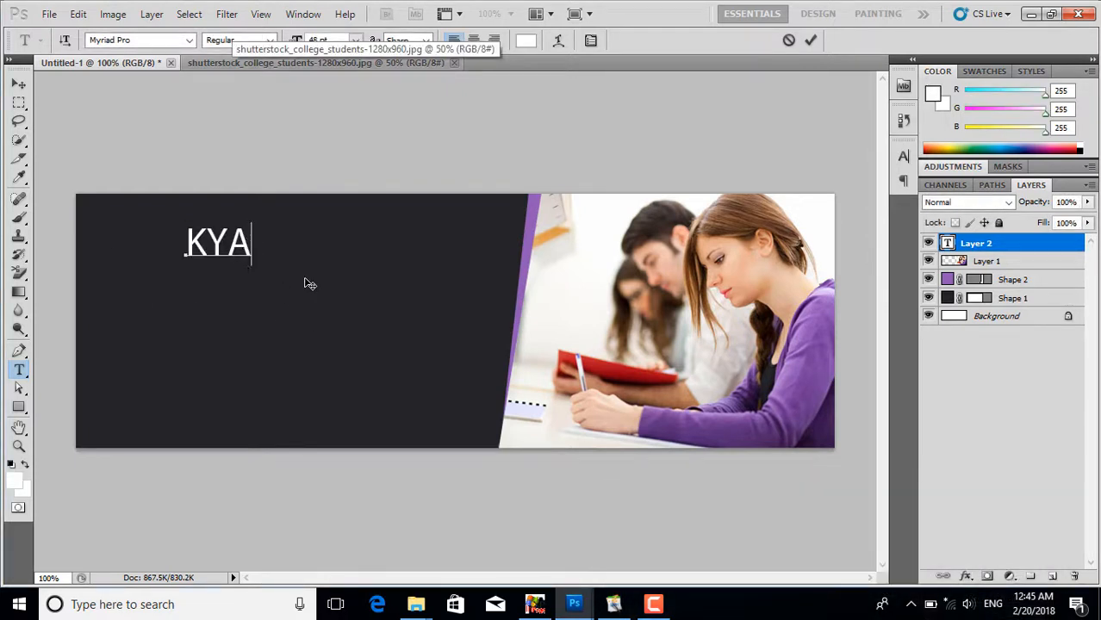
{"action": "type", "text": "SEAKHEIN"}
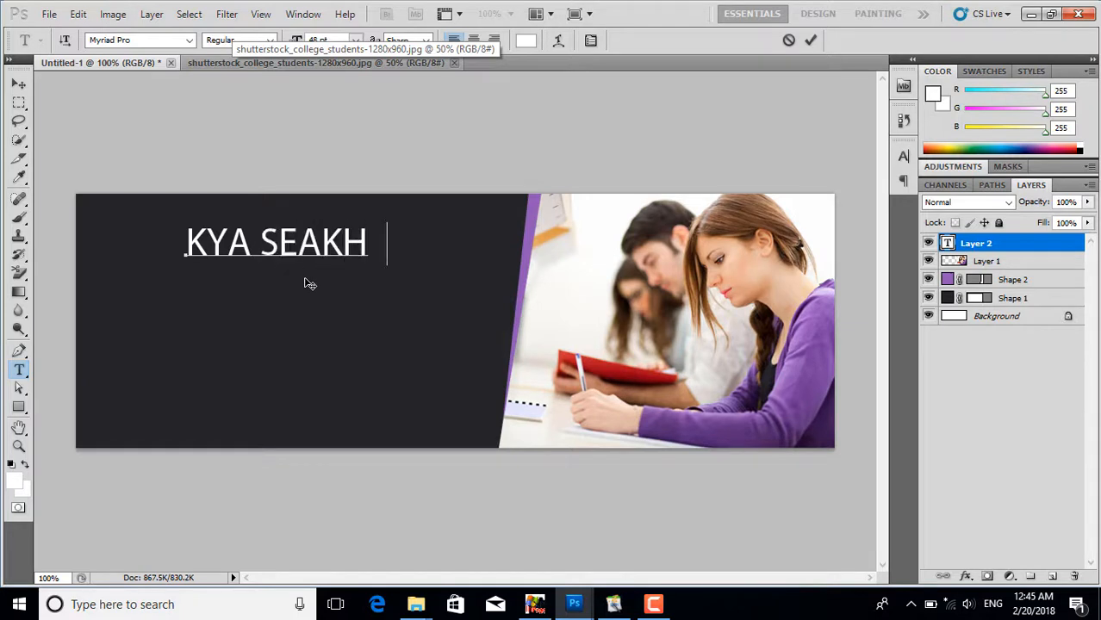
{"action": "left_click", "coordinate": [18, 83]}
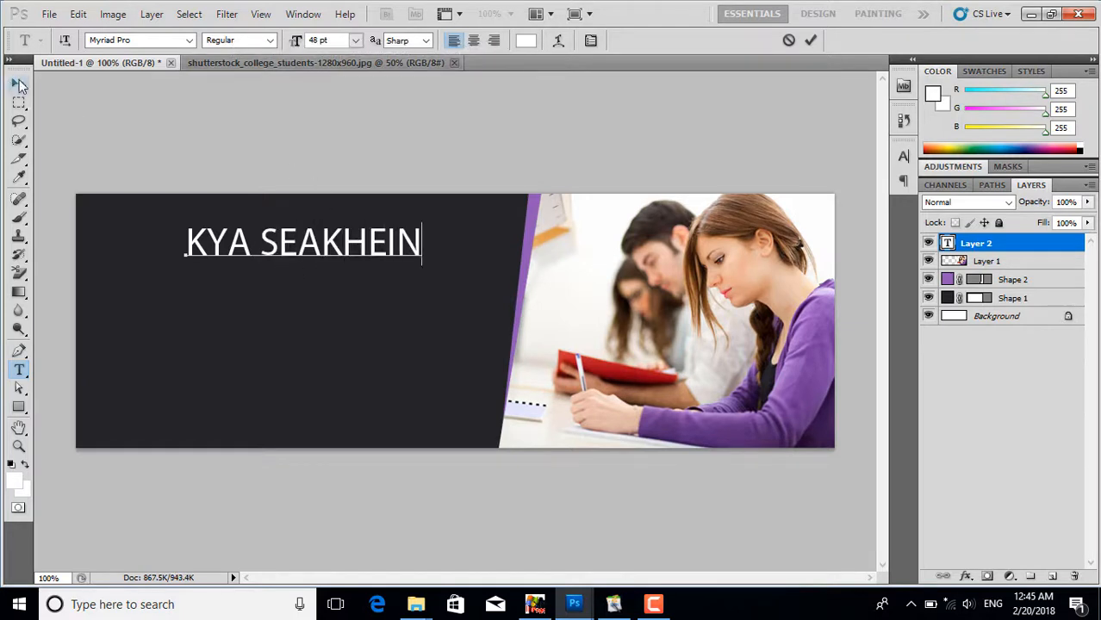
{"action": "left_click_drag", "start_coordinate": [332, 243], "coordinate": [316, 253]}
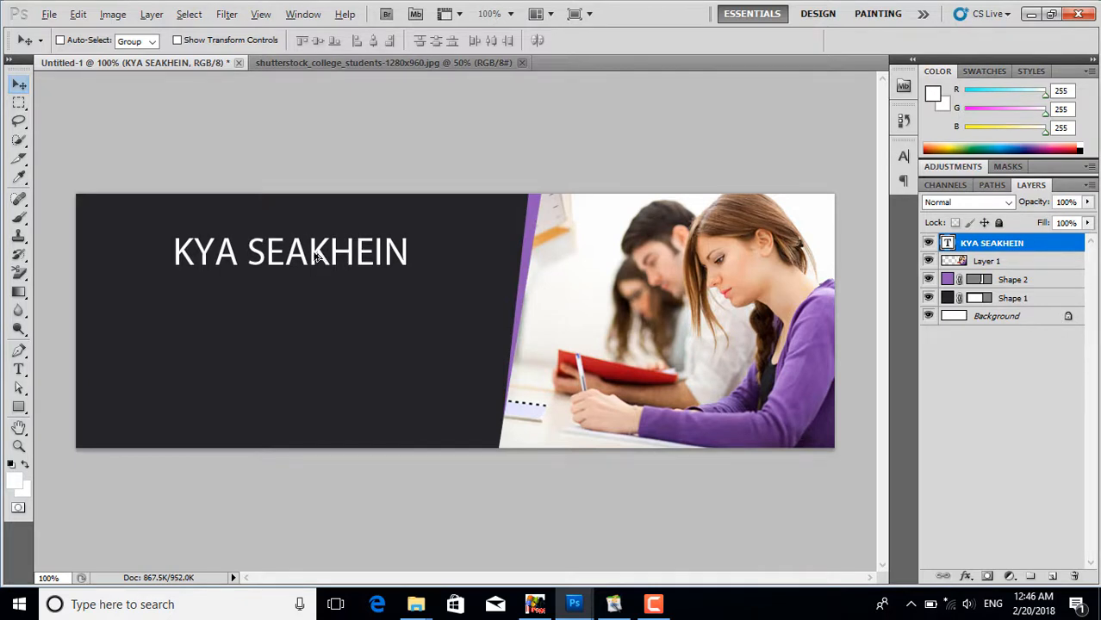
{"action": "left_click_drag", "start_coordinate": [319, 255], "coordinate": [314, 284]}
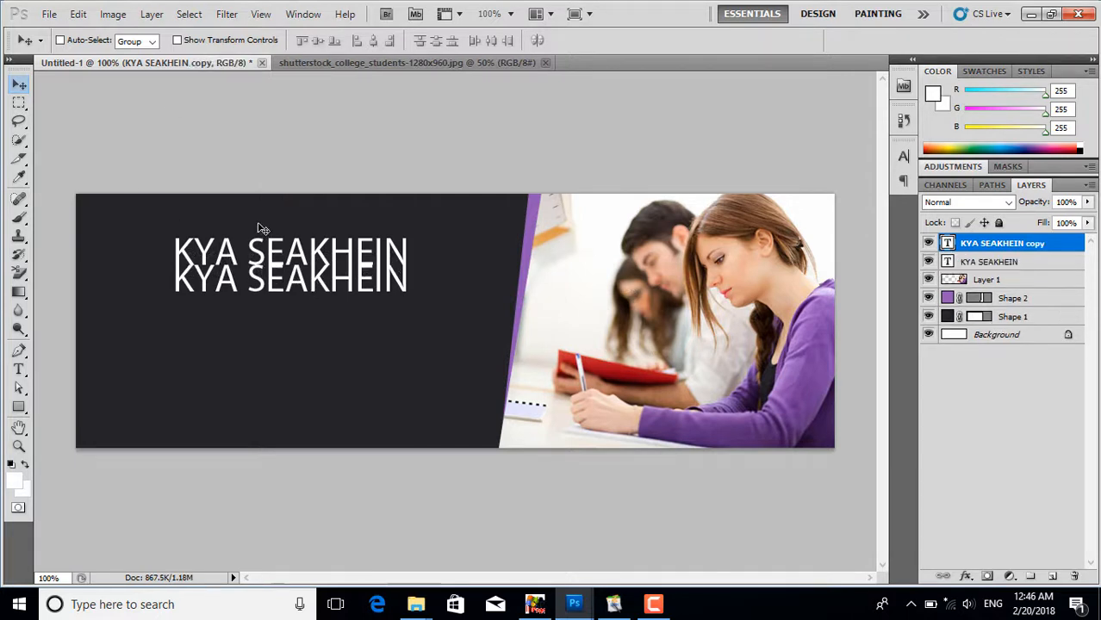
Flip the title copy vertically and fade it with a black-to-white gradient layer mask.
{"action": "left_click", "coordinate": [78, 15]}
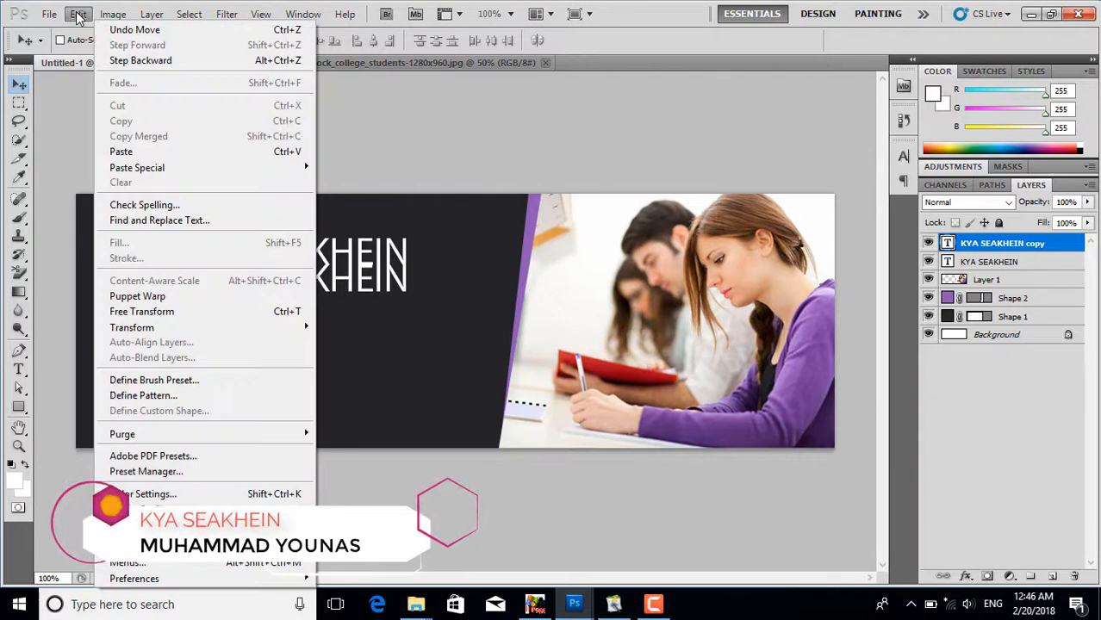
{"action": "mouse_move", "coordinate": [293, 328]}
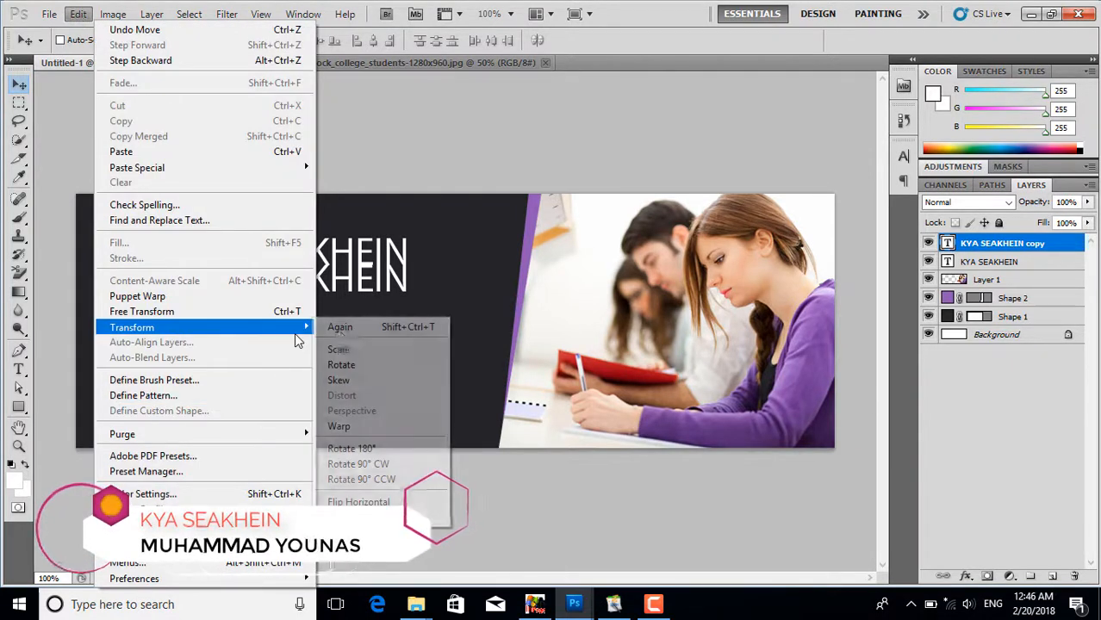
{"action": "left_click", "coordinate": [371, 517]}
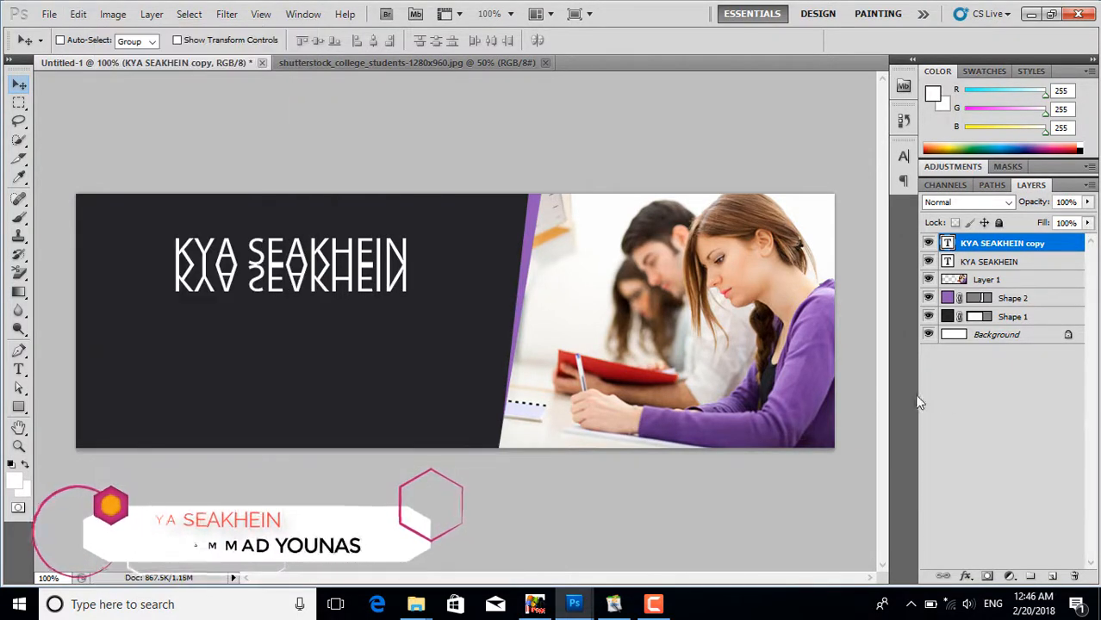
{"action": "left_click", "coordinate": [987, 576]}
{"action": "left_click", "coordinate": [19, 292]}
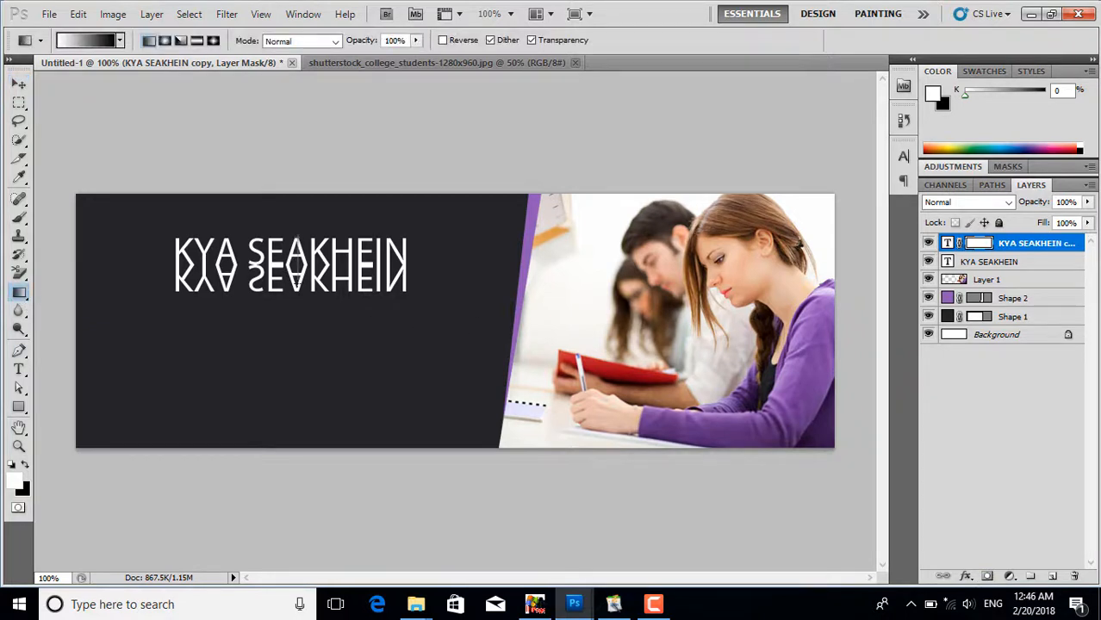
{"action": "left_click_drag", "start_coordinate": [296, 280], "coordinate": [296, 283]}
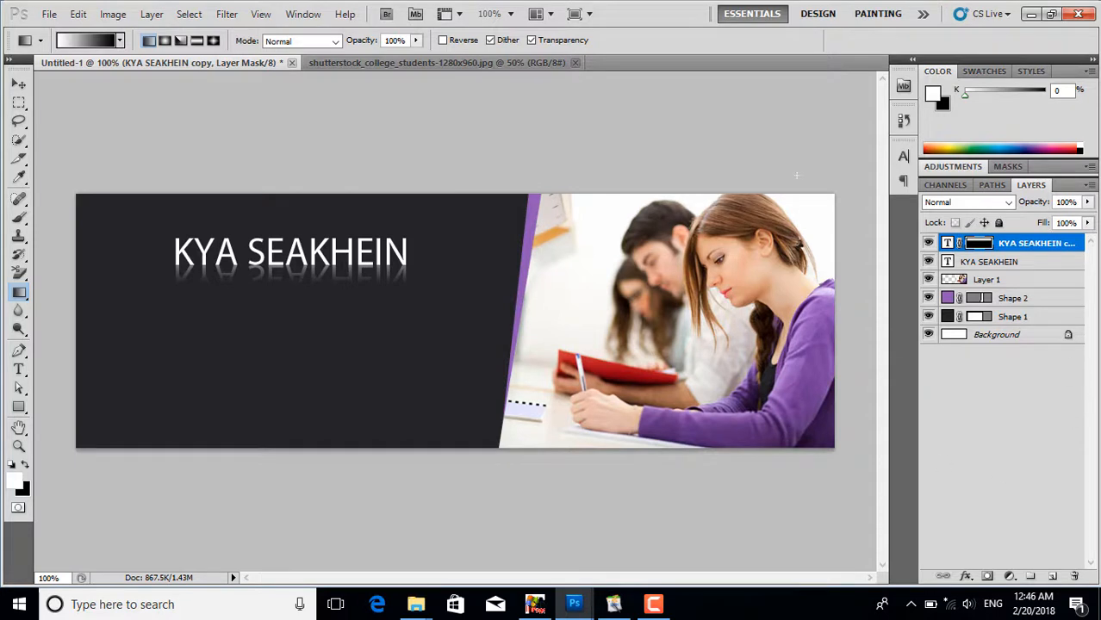
{"action": "left_click", "coordinate": [19, 84]}
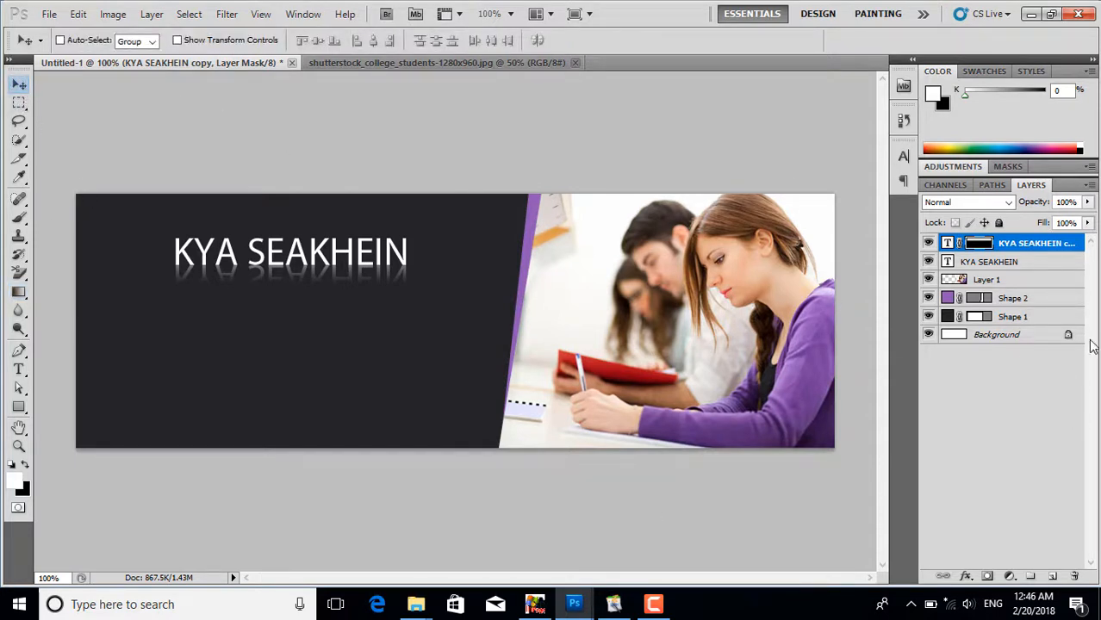
{"action": "left_click", "coordinate": [19, 368]}
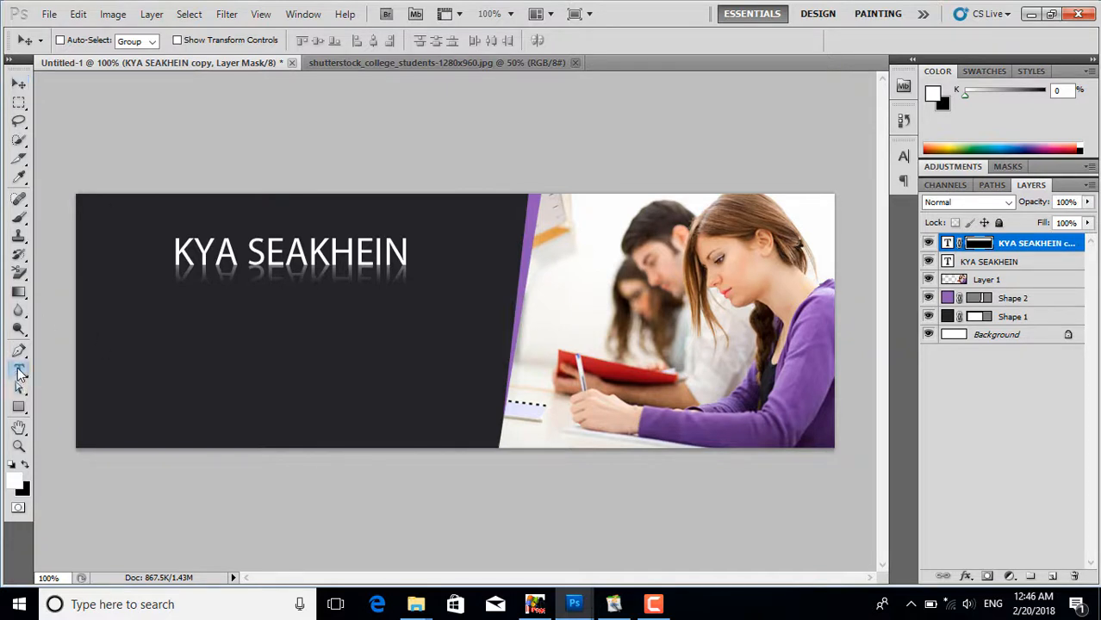
Add the line 'How to use' below the reflected title and set it to 18 pt.
{"action": "left_click", "coordinate": [149, 332]}
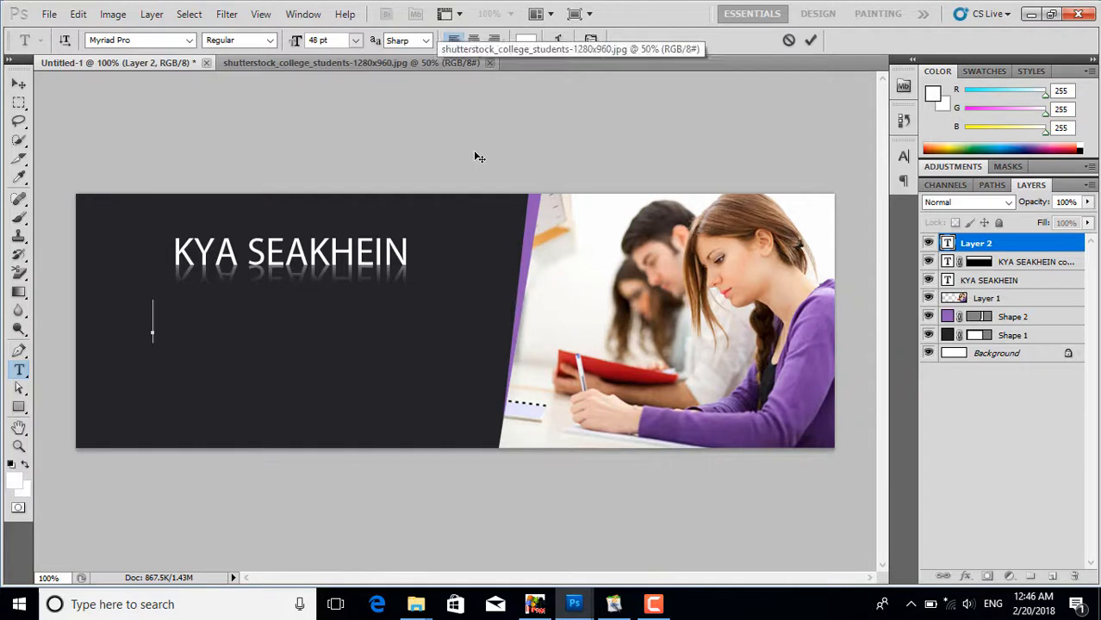
{"action": "type", "text": "HOW TO"}
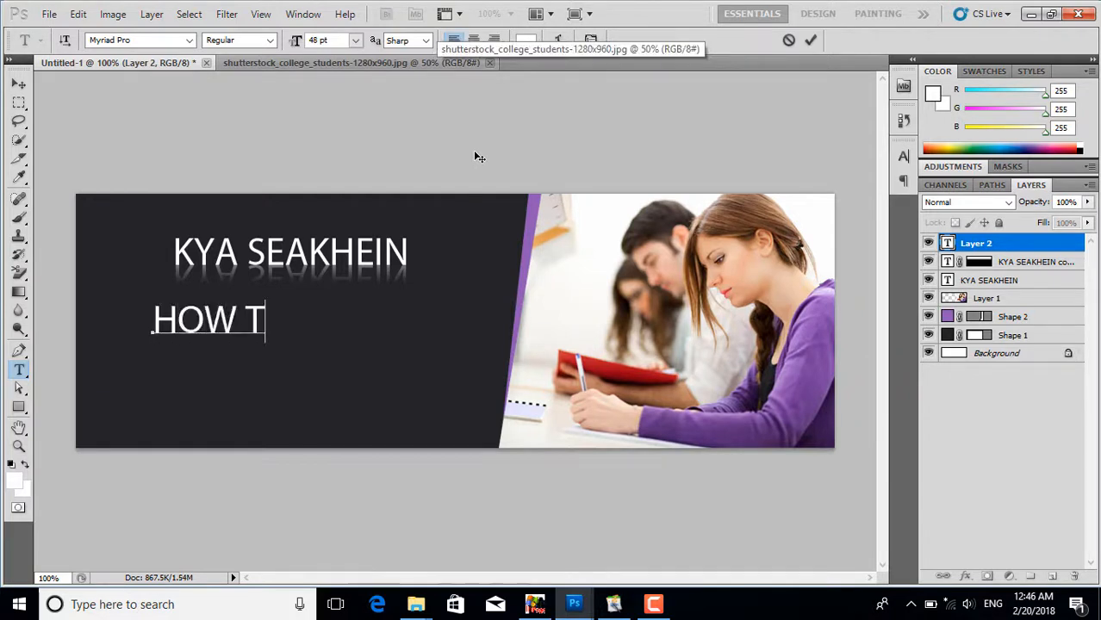
{"action": "key", "text": "ctrl+a"}
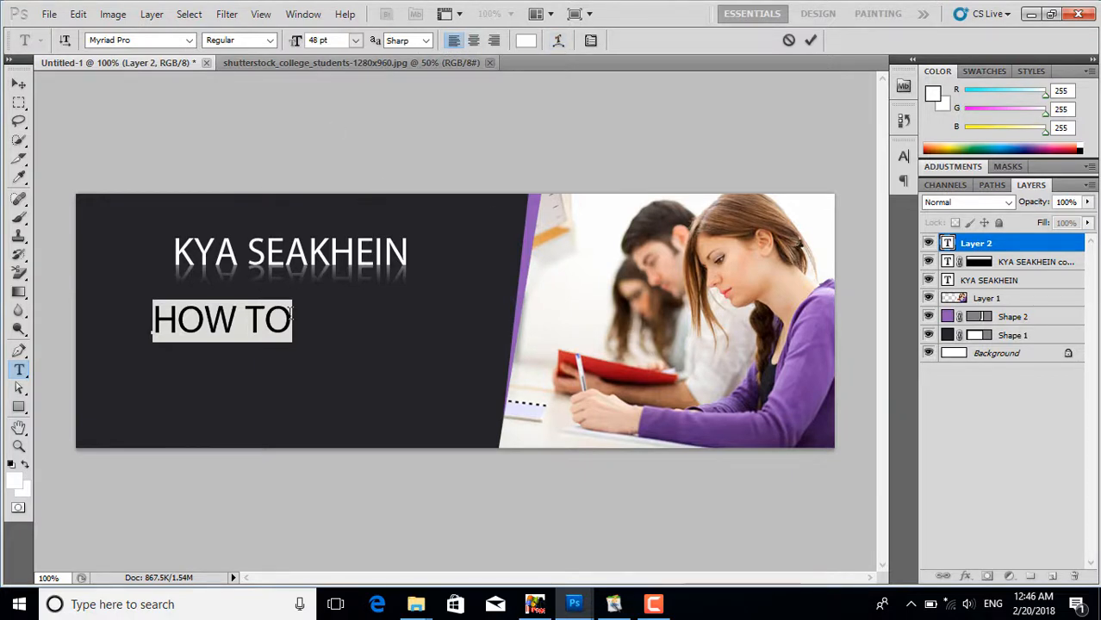
{"action": "type", "text": "How "}
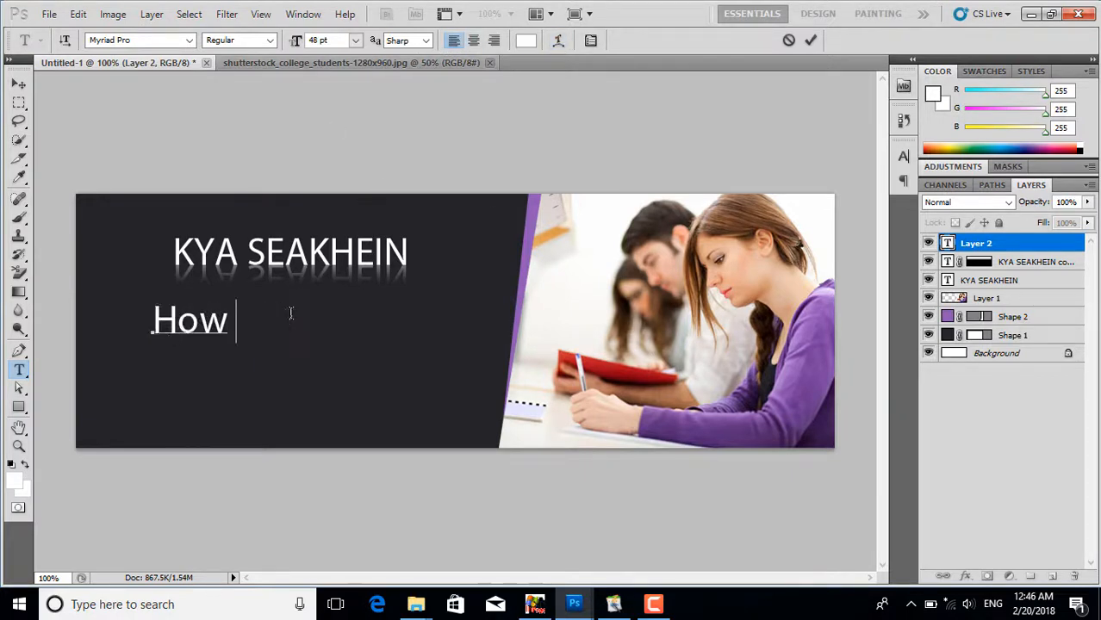
{"action": "type", "text": "to use"}
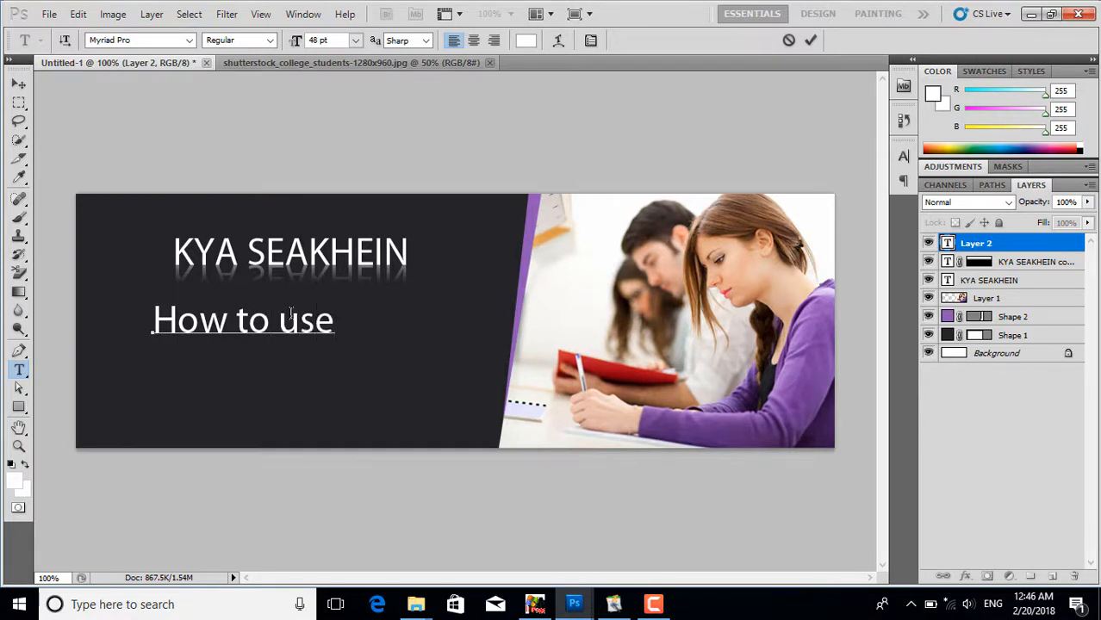
{"action": "key", "text": "ctrl+a"}
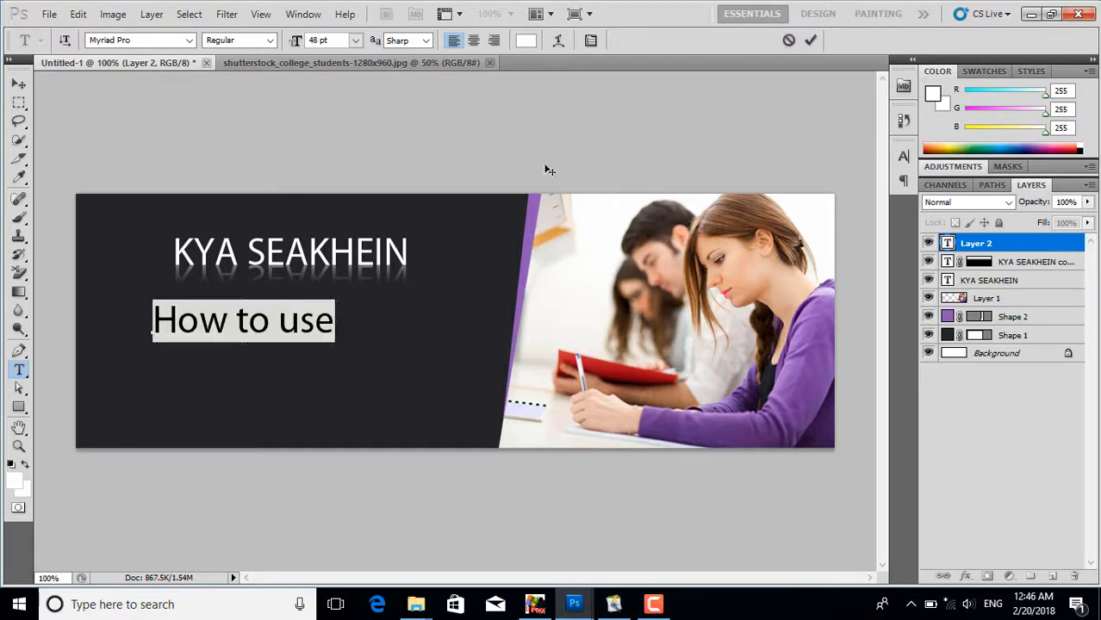
{"action": "left_click", "coordinate": [354, 41]}
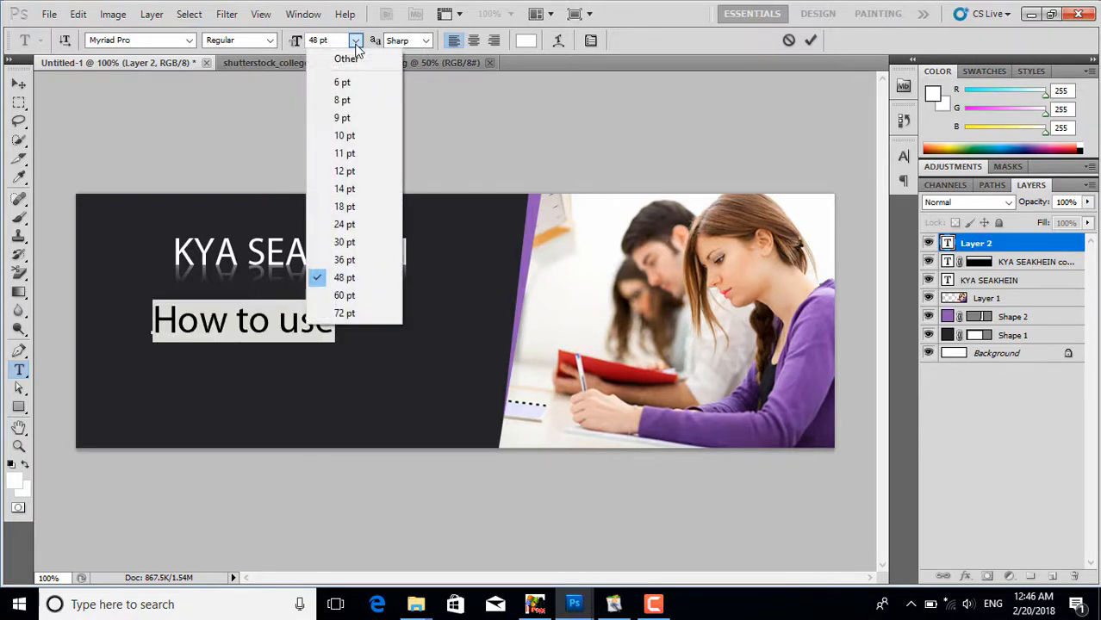
{"action": "left_click", "coordinate": [358, 154]}
{"action": "left_click", "coordinate": [354, 40]}
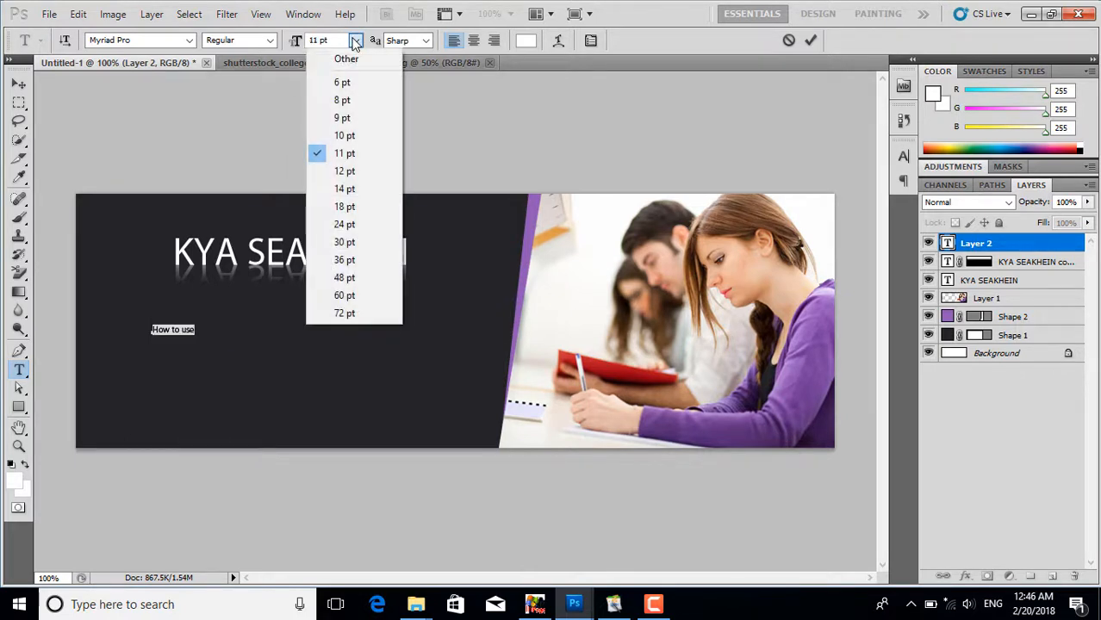
{"action": "left_click", "coordinate": [348, 206]}
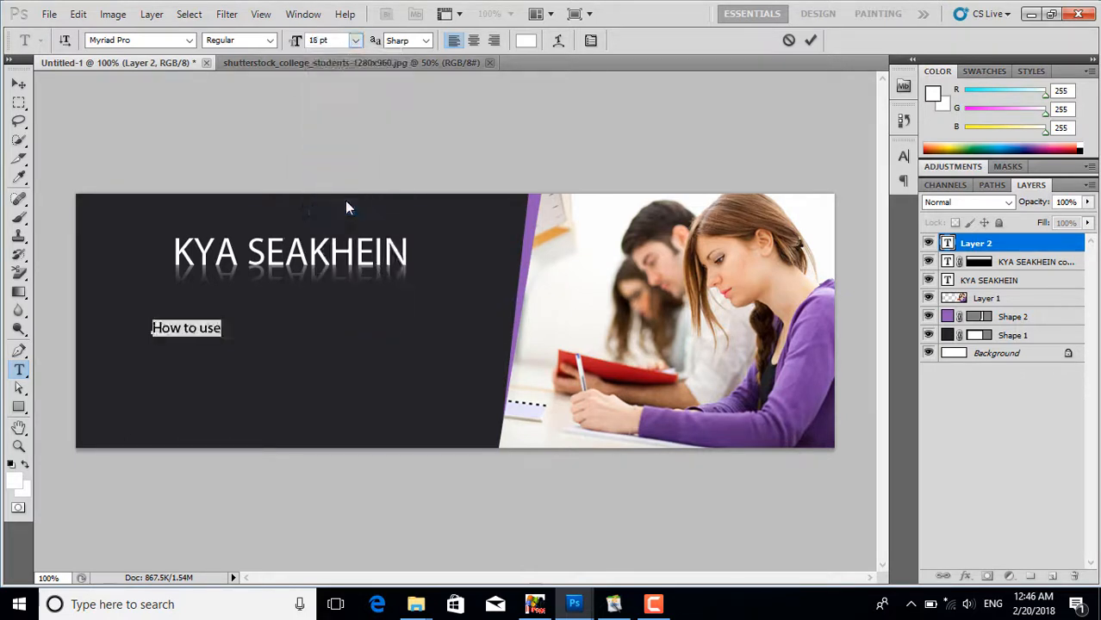
{"action": "left_click", "coordinate": [17, 86]}
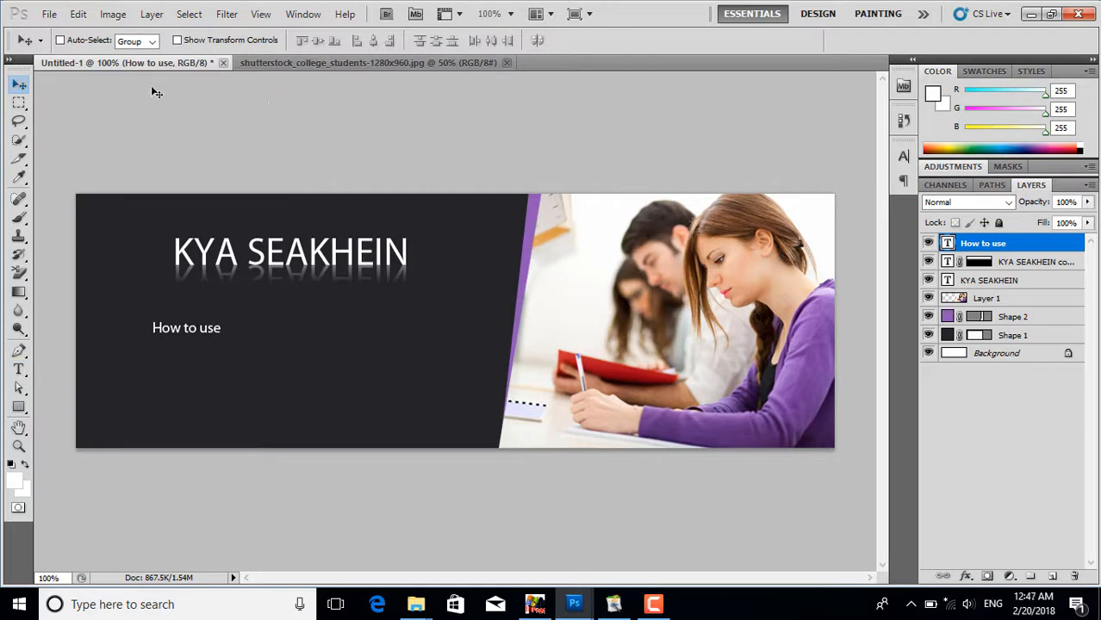
Close the college students photo and float the banner document in its own window, moved up-left.
{"action": "left_click", "coordinate": [304, 63]}
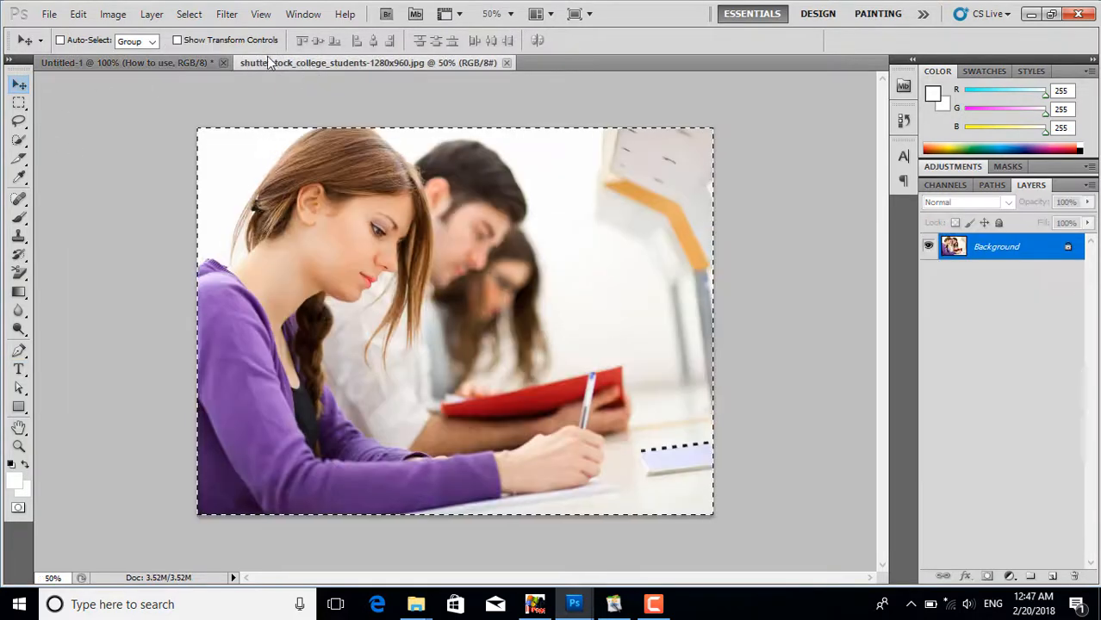
{"action": "left_click", "coordinate": [506, 63]}
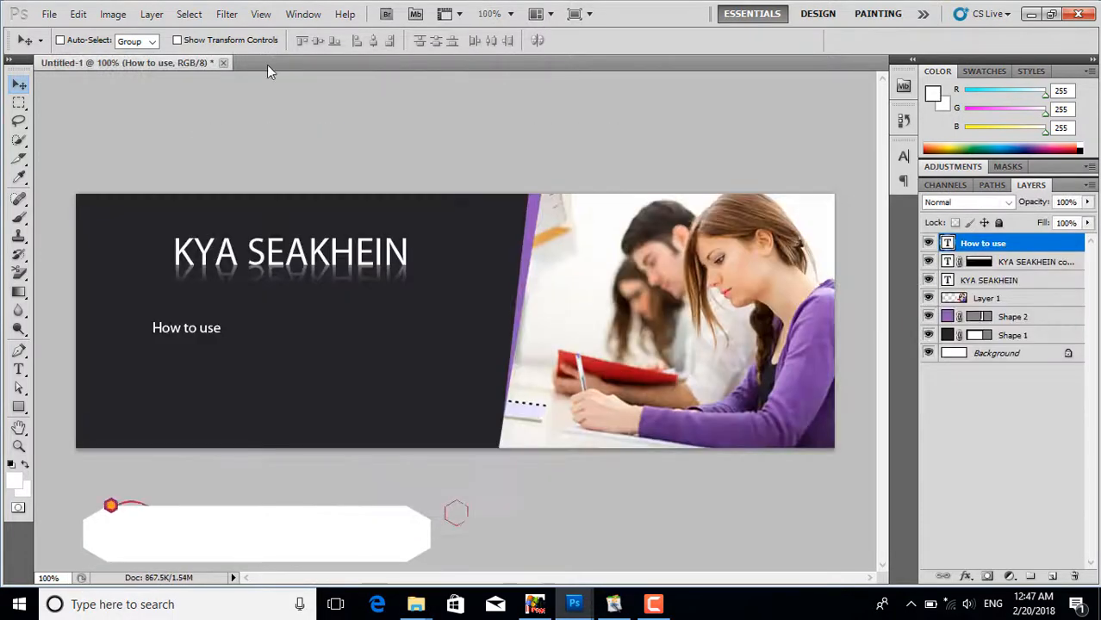
{"action": "left_click_drag", "start_coordinate": [168, 62], "coordinate": [400, 167]}
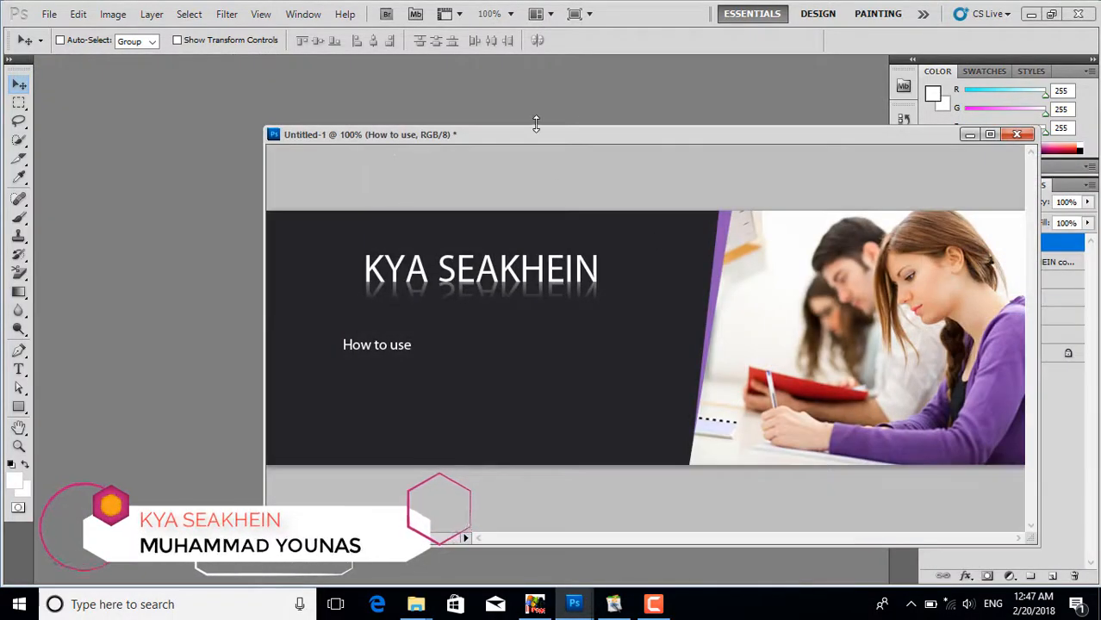
{"action": "left_click_drag", "start_coordinate": [536, 125], "coordinate": [384, 130]}
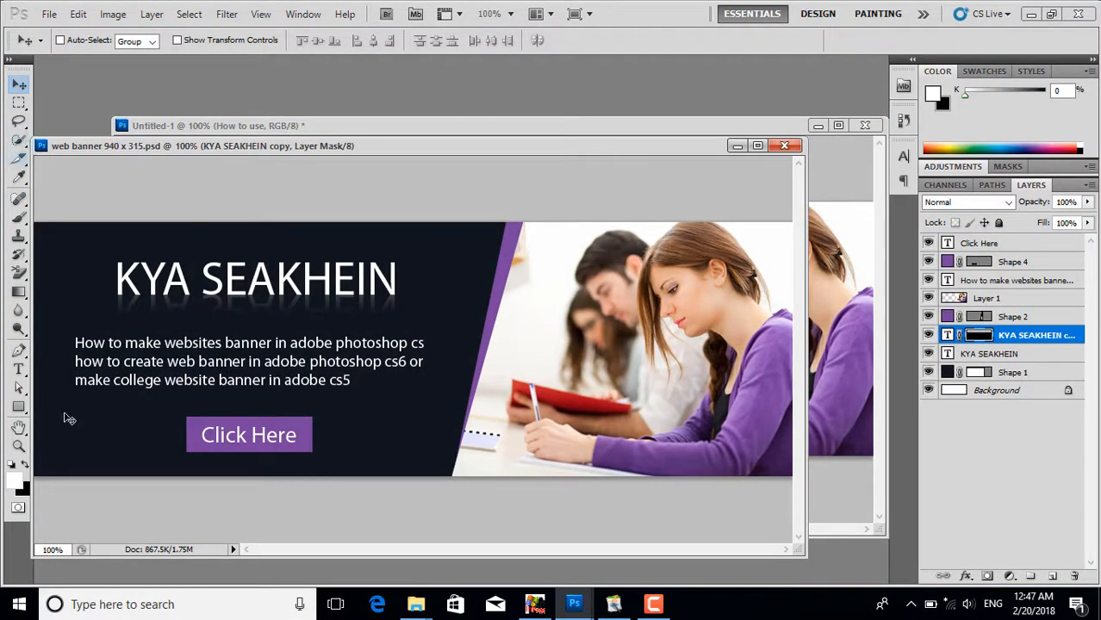
Replace the 'How to use' subtitle in Untitled-1 with the copied three-line tagline.
{"action": "left_click", "coordinate": [18, 369]}
{"action": "left_click", "coordinate": [146, 375]}
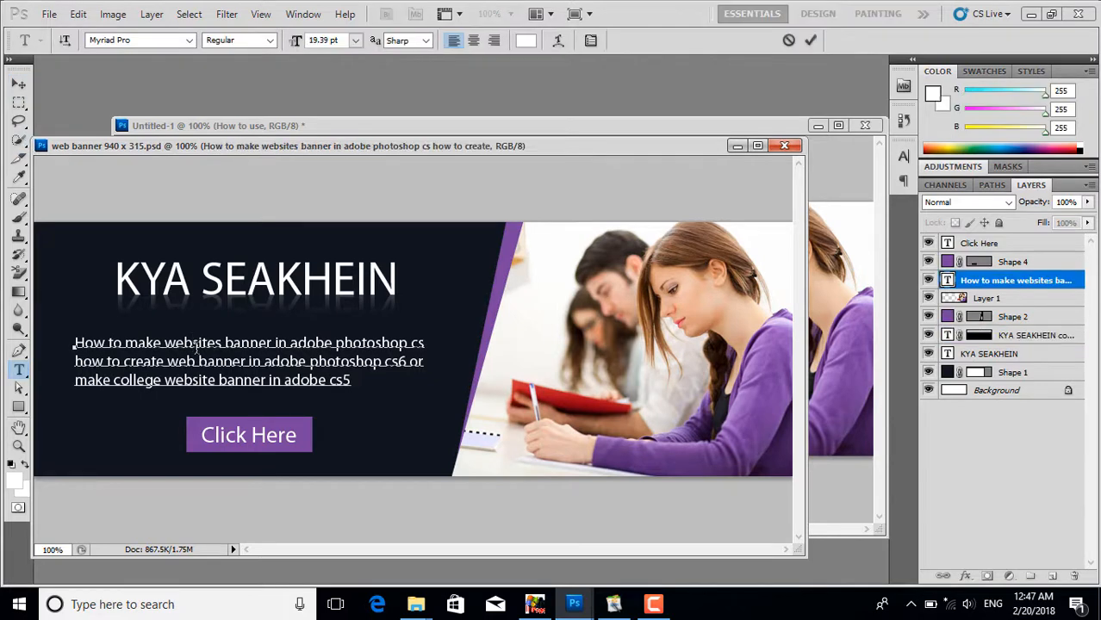
{"action": "key", "text": "ctrl+a"}
{"action": "key", "text": "ctrl+c"}
{"action": "left_click", "coordinate": [431, 131]}
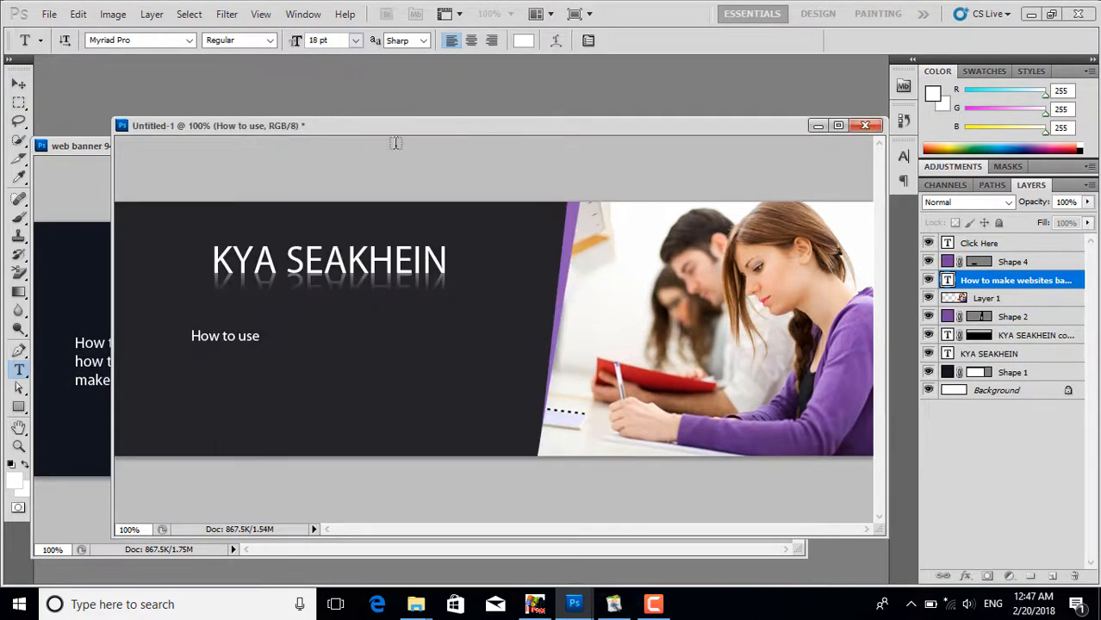
{"action": "left_click", "coordinate": [237, 336]}
{"action": "key", "text": "ctrl+a"}
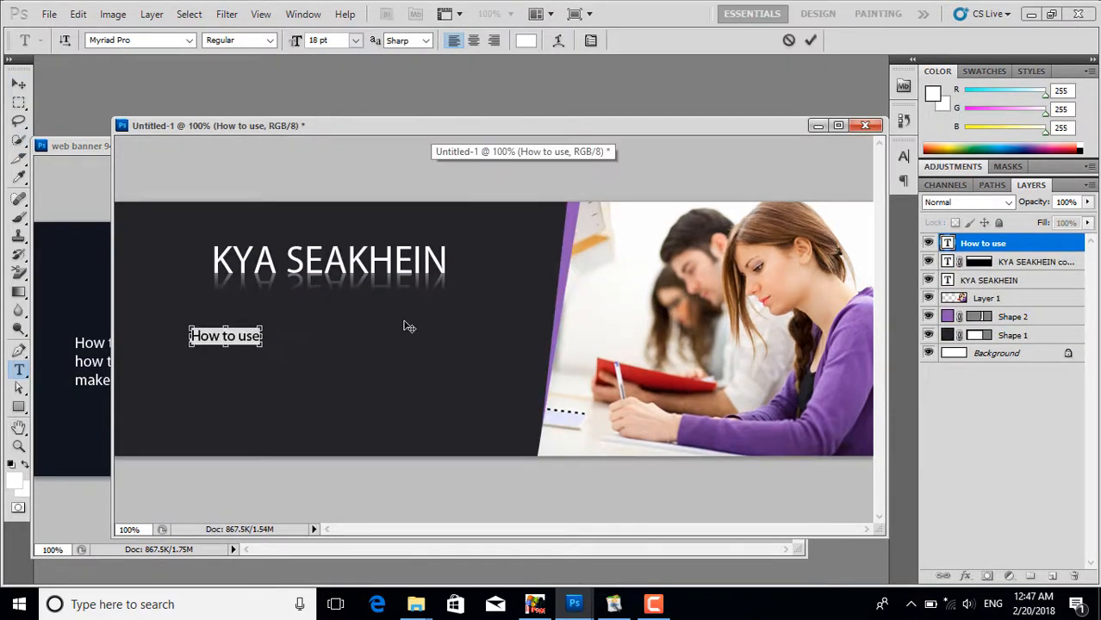
{"action": "key", "text": "ctrl+v"}
{"action": "left_click", "coordinate": [19, 80]}
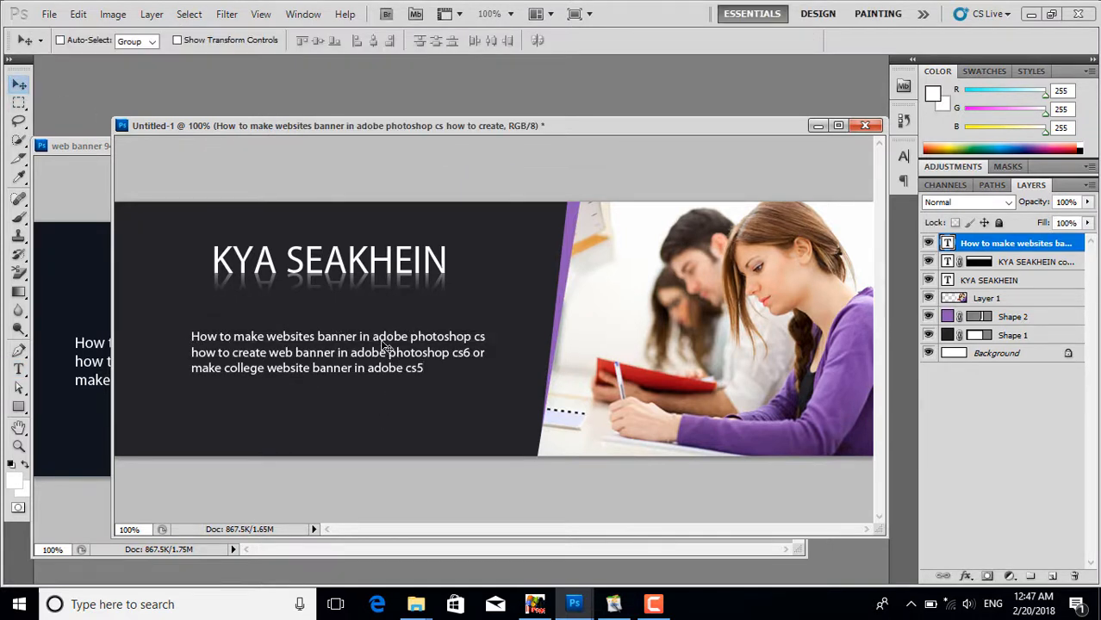
Shift the three-line subtitle left and slightly up, and set it to 18 pt.
{"action": "left_click_drag", "start_coordinate": [382, 343], "coordinate": [366, 333]}
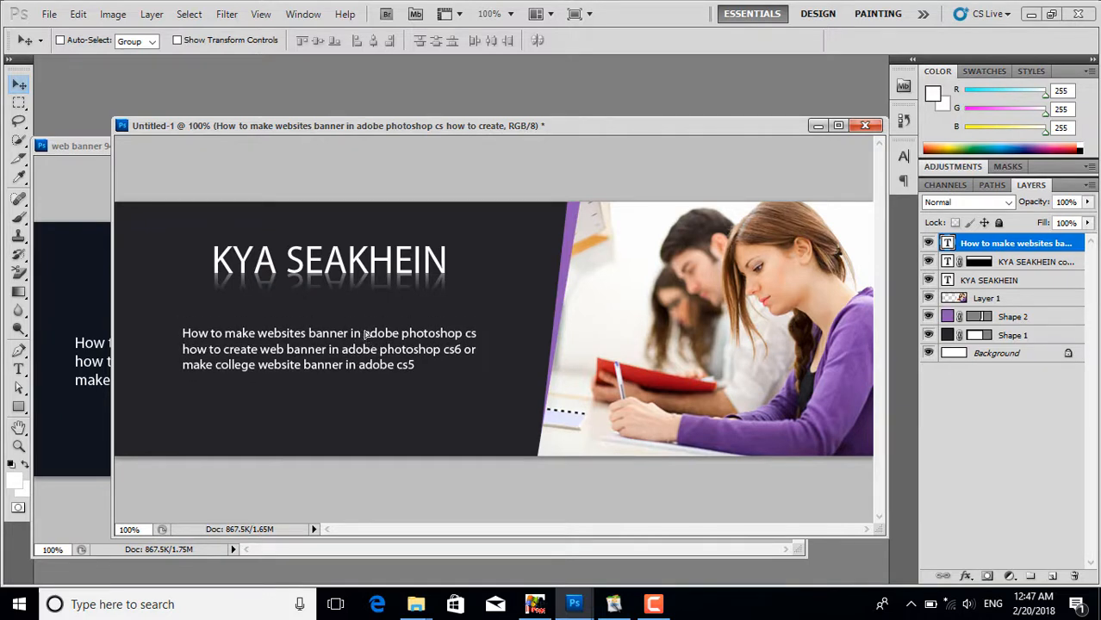
{"action": "left_click", "coordinate": [21, 368]}
{"action": "left_click", "coordinate": [286, 338]}
{"action": "key", "text": "ctrl+a"}
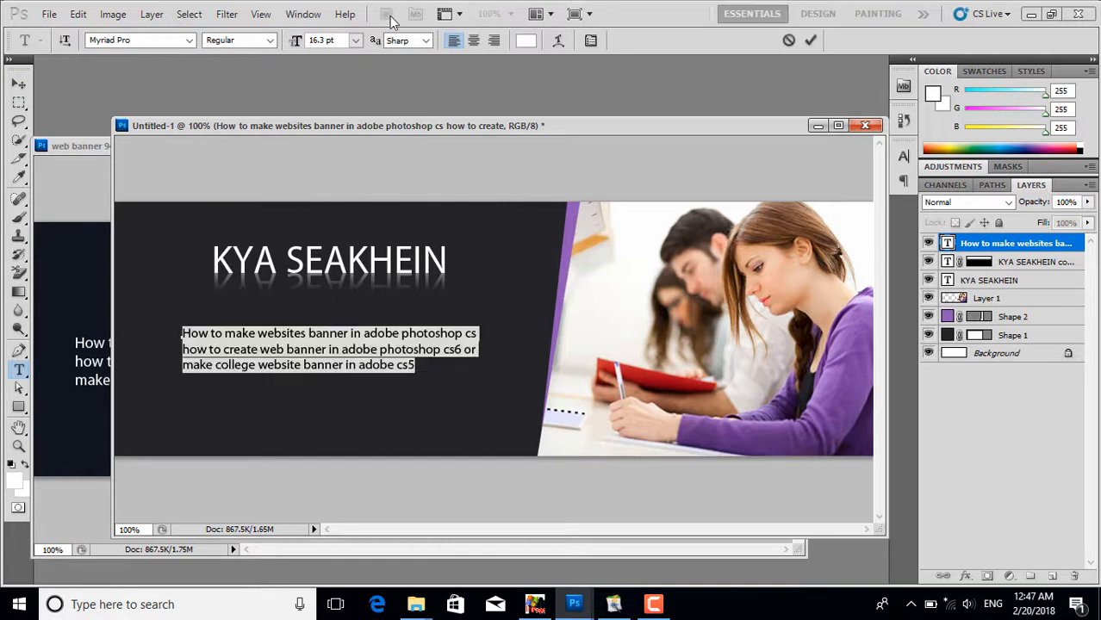
{"action": "left_click", "coordinate": [353, 40]}
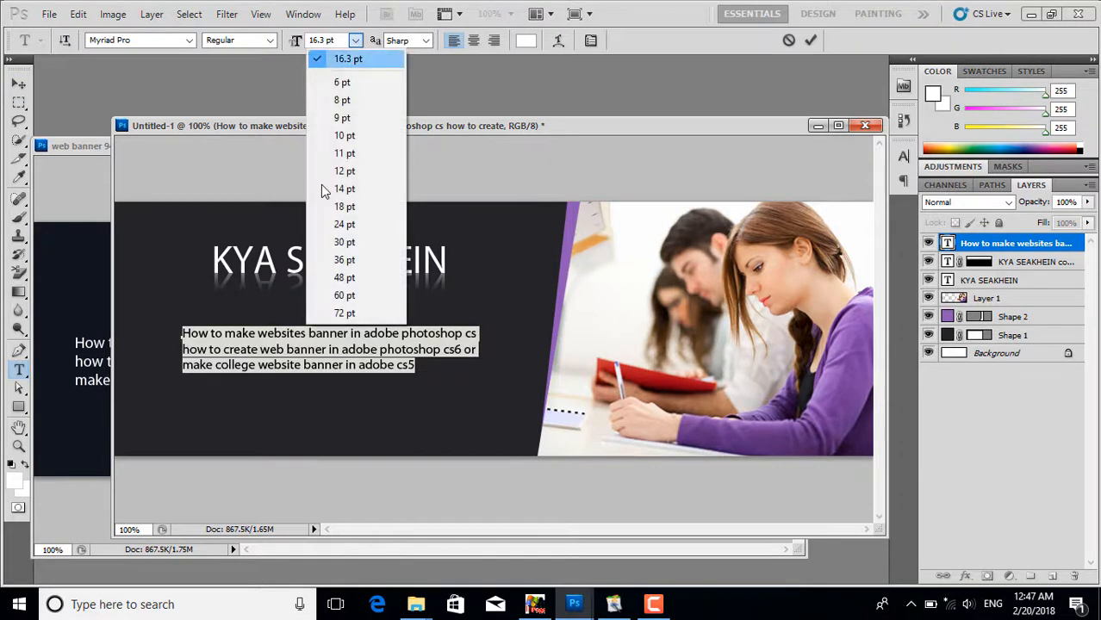
{"action": "left_click", "coordinate": [364, 206]}
{"action": "left_click", "coordinate": [19, 84]}
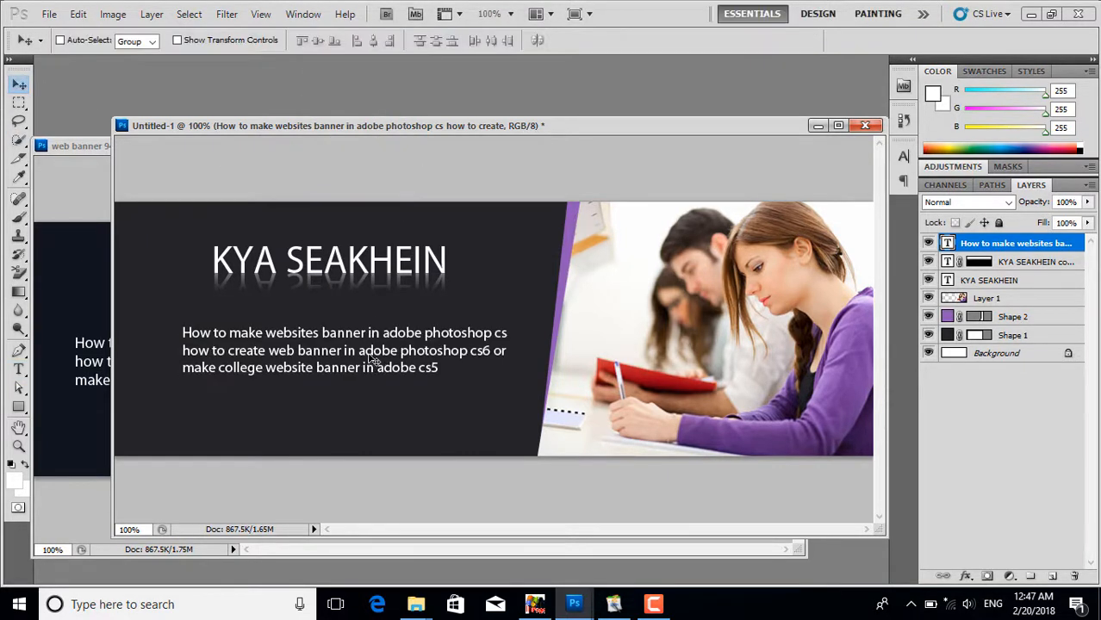
Nudge the subtitle further left, dock Untitled-1 as a tab and minimize the other banner window.
{"action": "left_click_drag", "start_coordinate": [352, 337], "coordinate": [346, 338]}
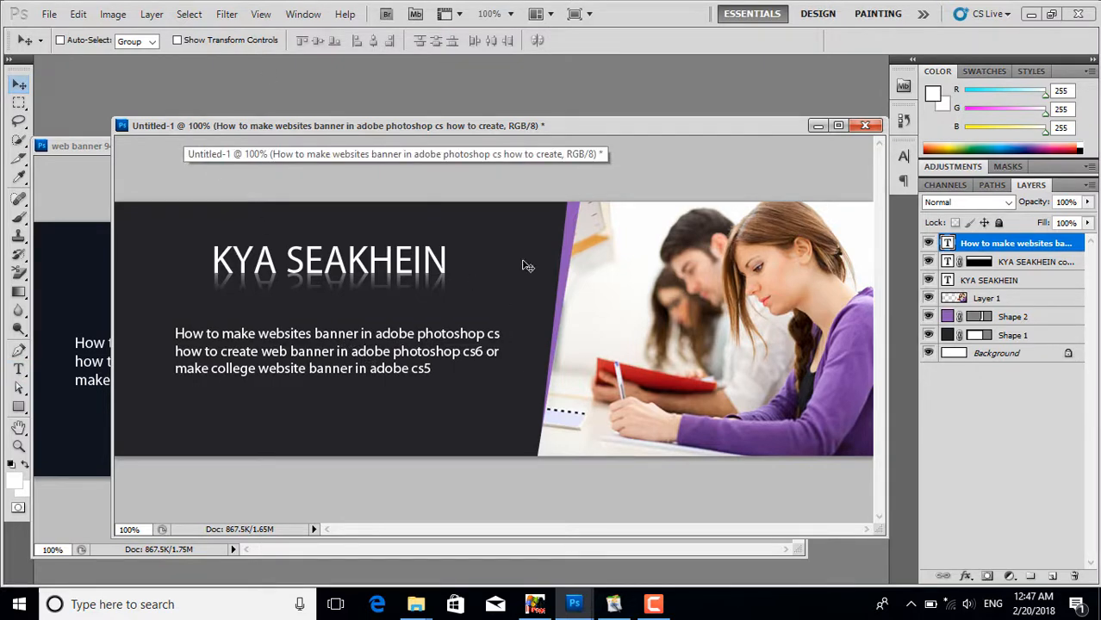
{"action": "left_click_drag", "start_coordinate": [422, 126], "coordinate": [372, 69]}
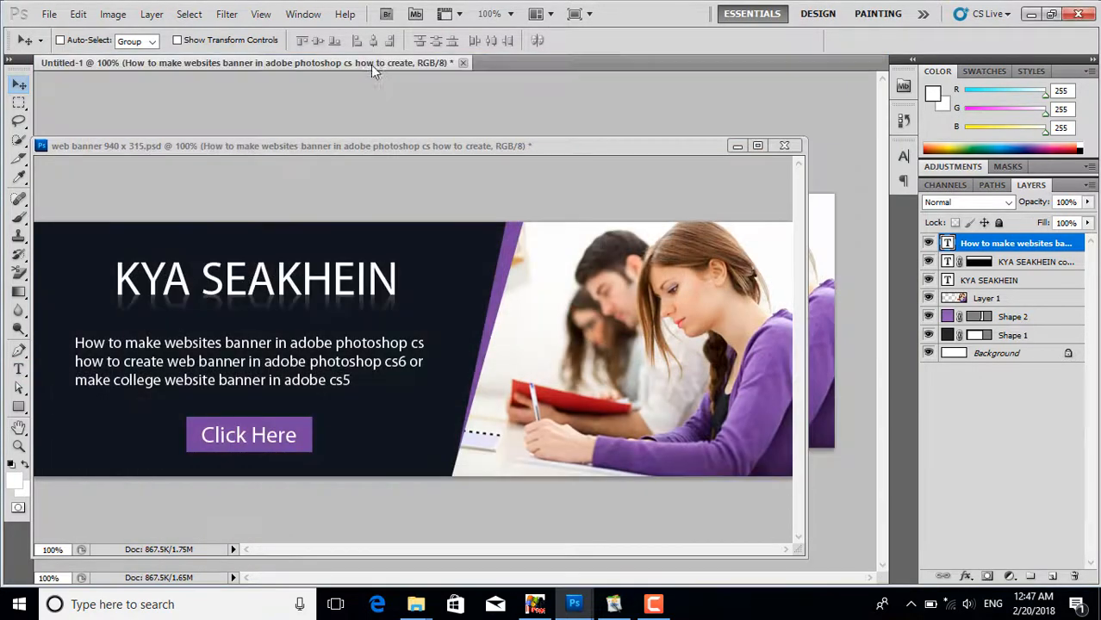
{"action": "left_click", "coordinate": [737, 147]}
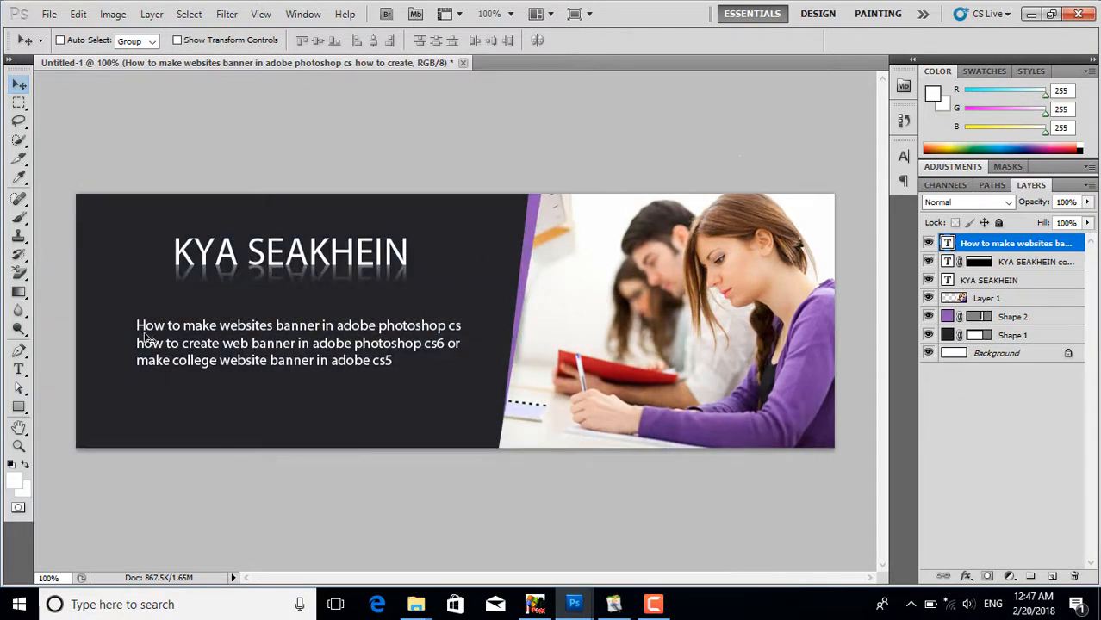
Draw a button rectangle below the subtitle filled with the slant strip's purple.
{"action": "left_click", "coordinate": [19, 408]}
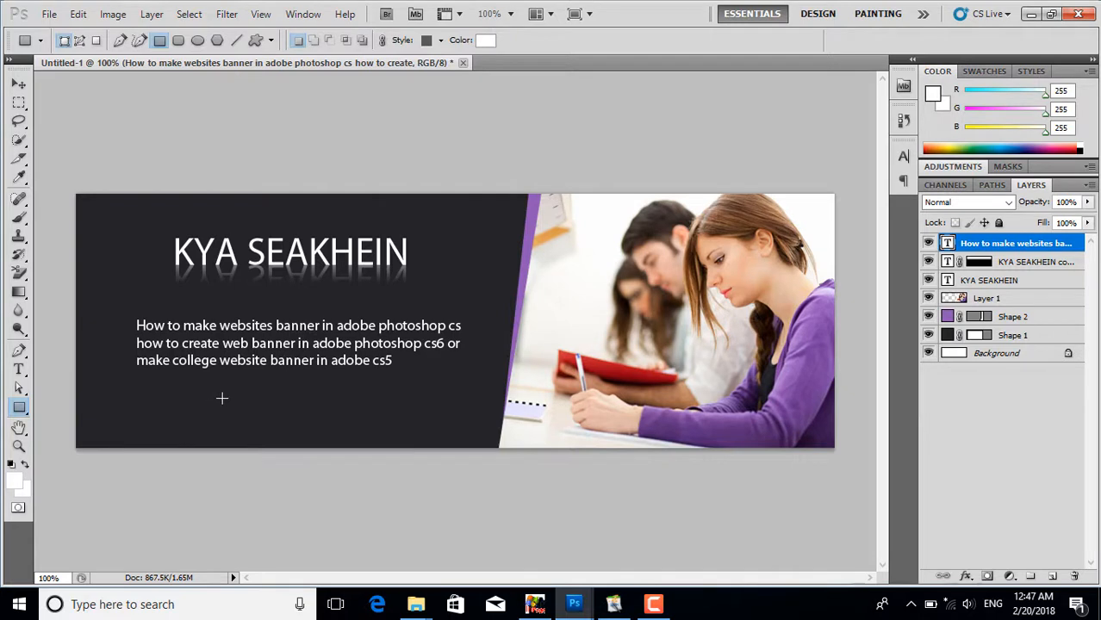
{"action": "left_click_drag", "start_coordinate": [226, 396], "coordinate": [318, 424]}
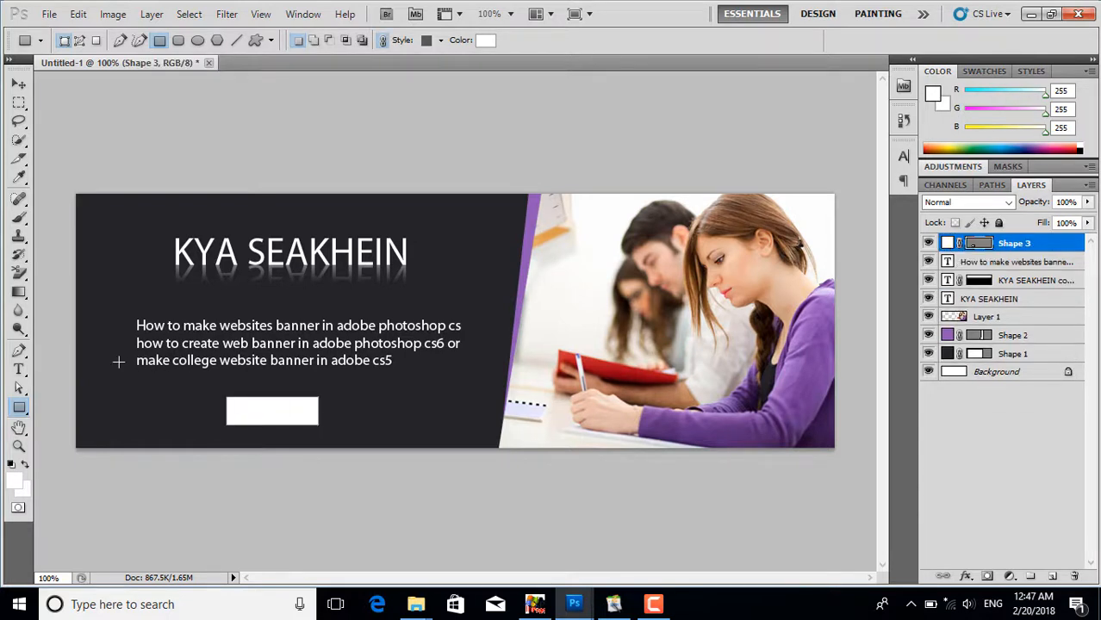
{"action": "double_click", "coordinate": [948, 243]}
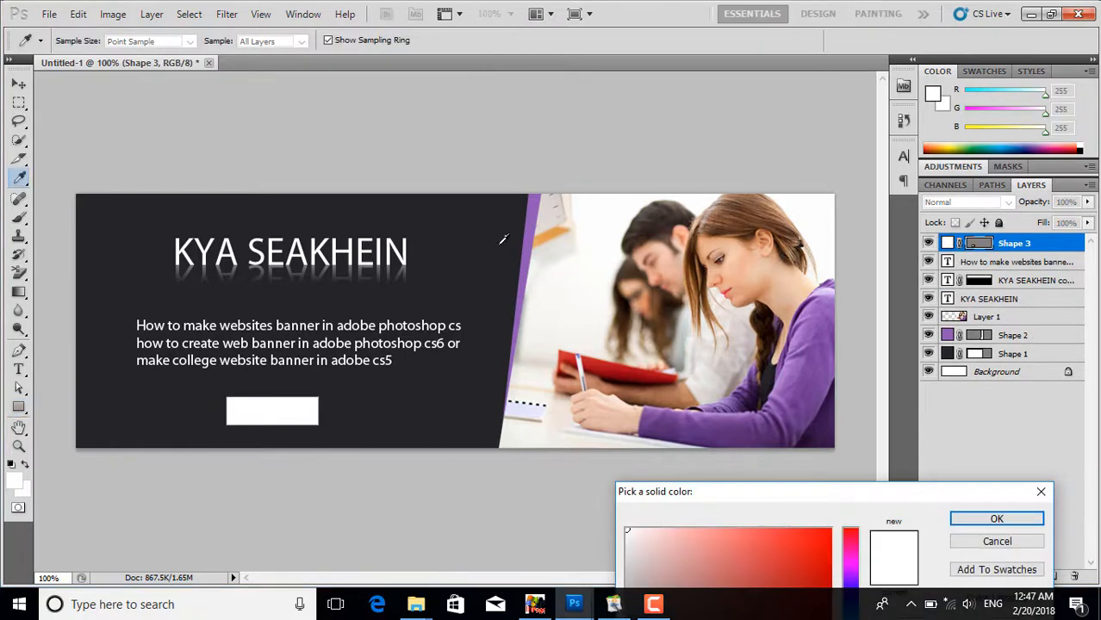
{"action": "left_click", "coordinate": [536, 210]}
{"action": "left_click", "coordinate": [996, 518]}
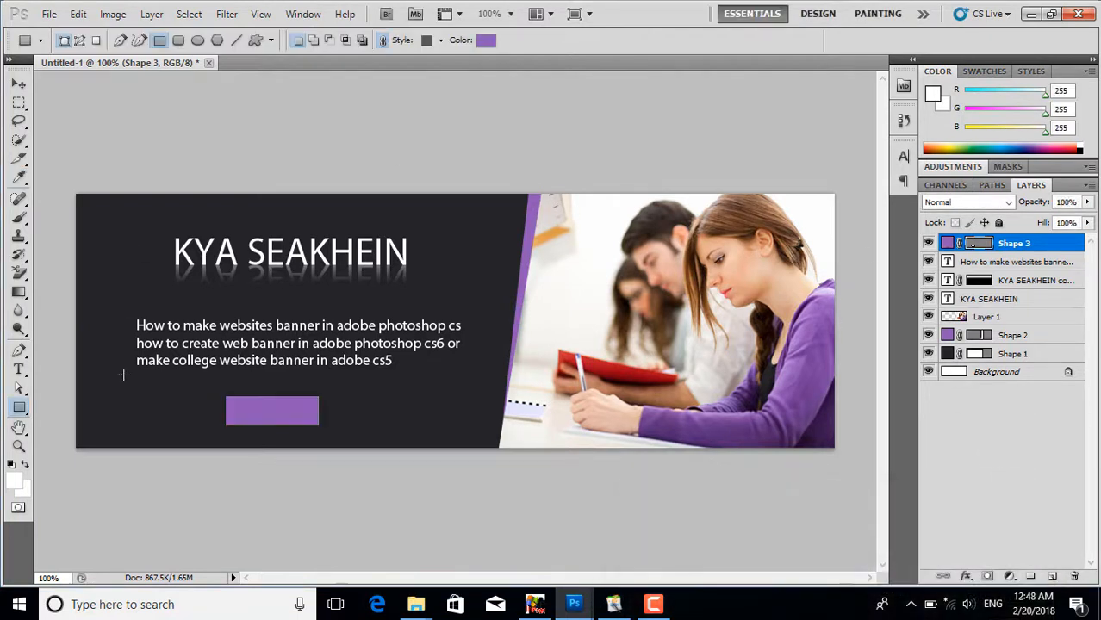
Add the text 'Click Here' and move it onto the purple button.
{"action": "left_click", "coordinate": [19, 368]}
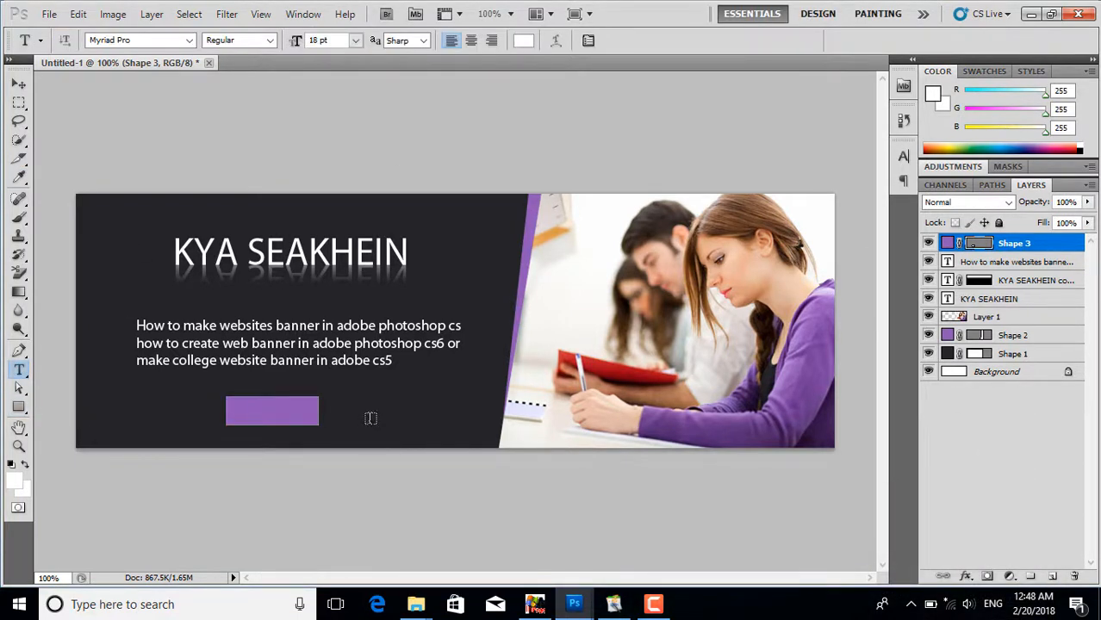
{"action": "left_click", "coordinate": [371, 418]}
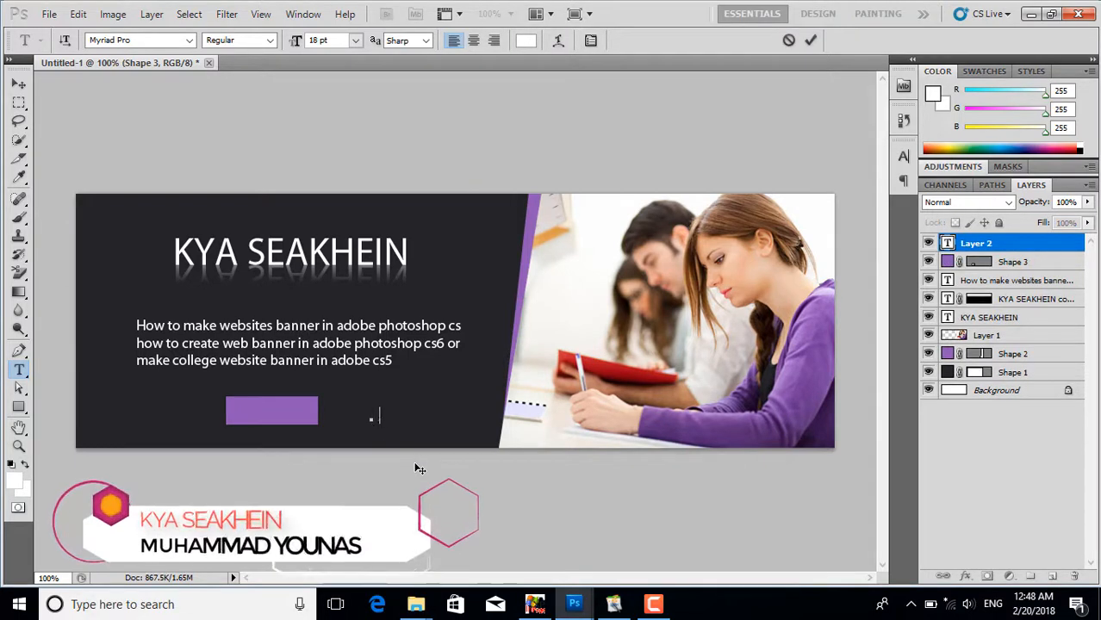
{"action": "type", "text": "Ch"}
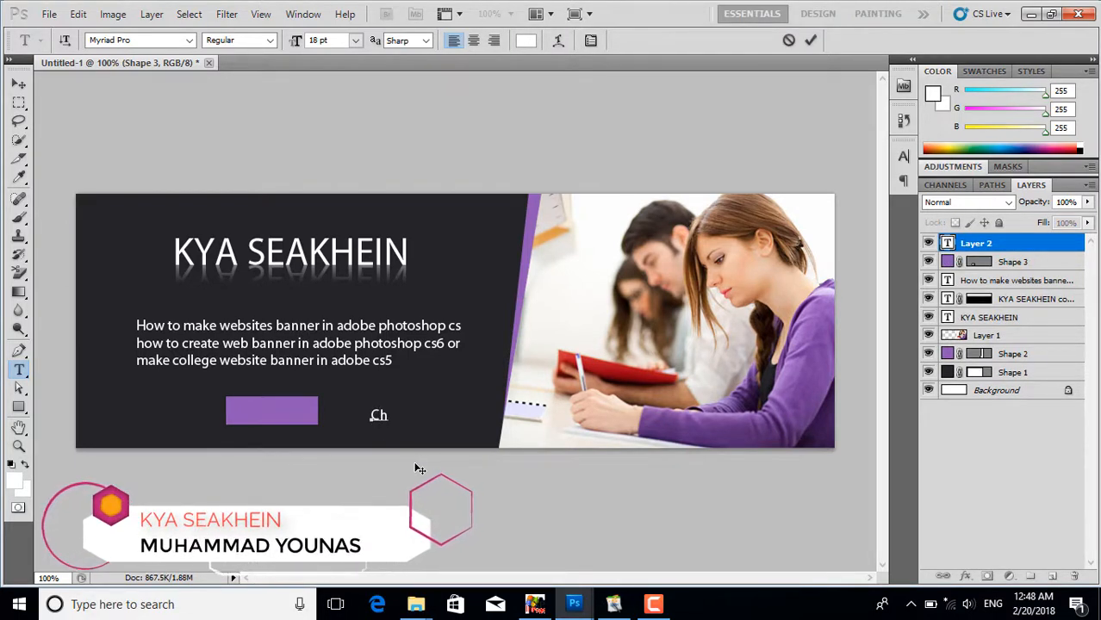
{"action": "key", "text": "BackSpace"}
{"action": "type", "text": "lick"}
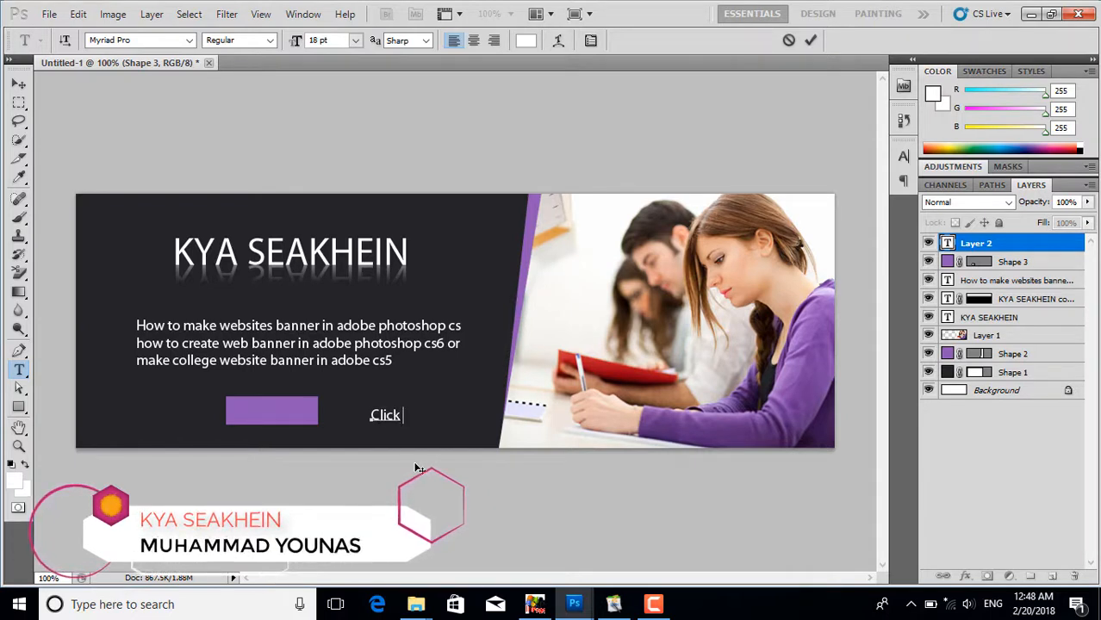
{"action": "type", "text": " Here"}
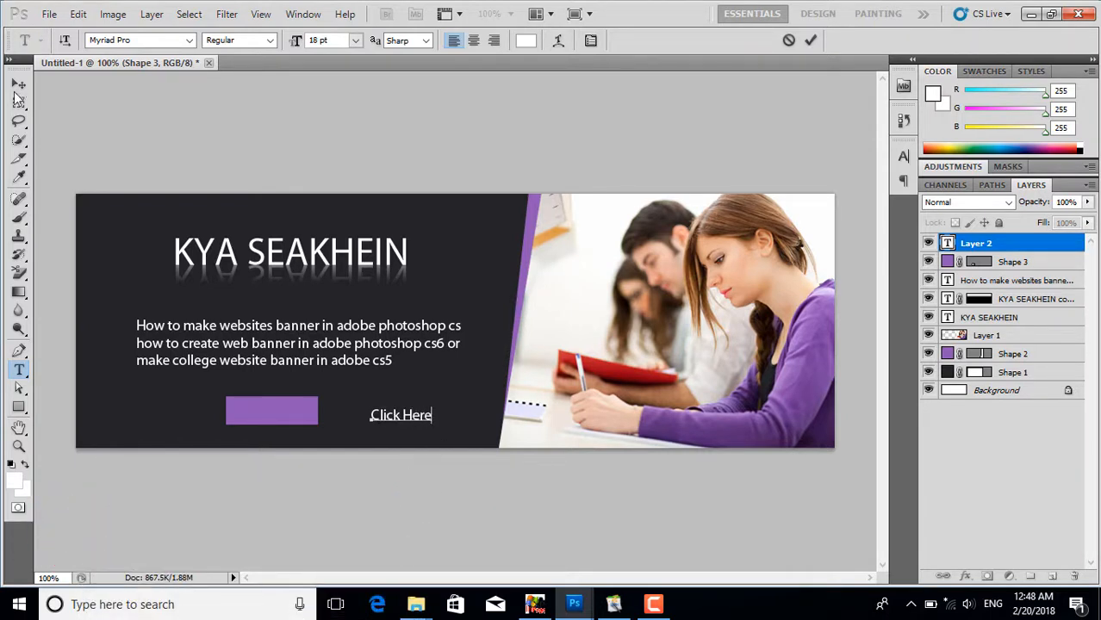
{"action": "left_click", "coordinate": [18, 84]}
{"action": "left_click_drag", "start_coordinate": [419, 426], "coordinate": [290, 422]}
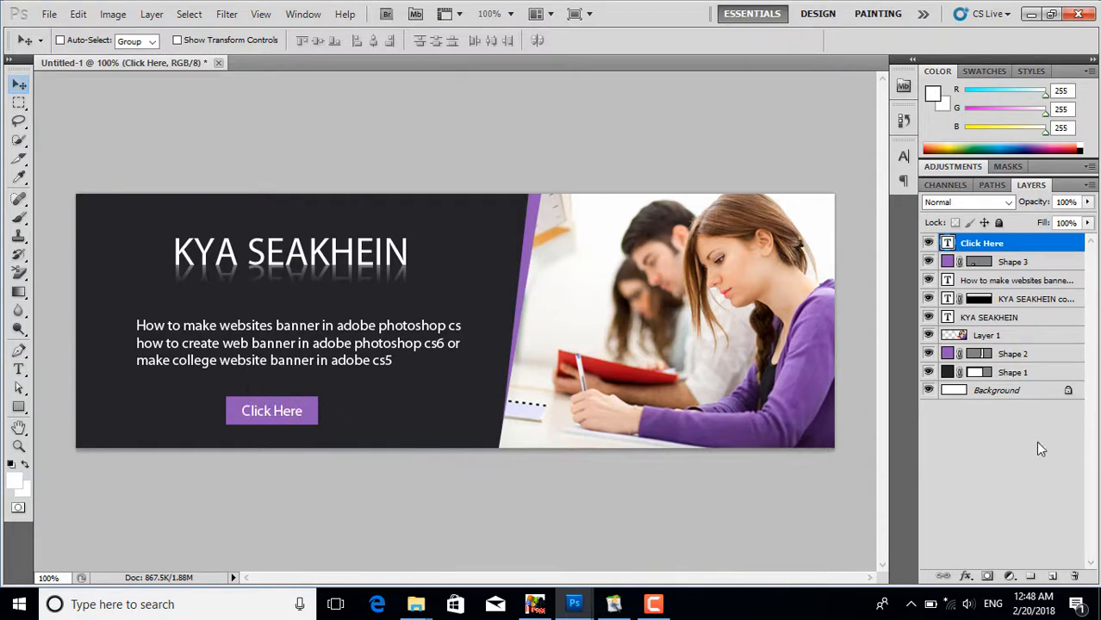
Align the horizontal centres of the subtitle, Shape 3, title and title reflection.
{"action": "left_click", "coordinate": [1029, 261], "text": "shift"}
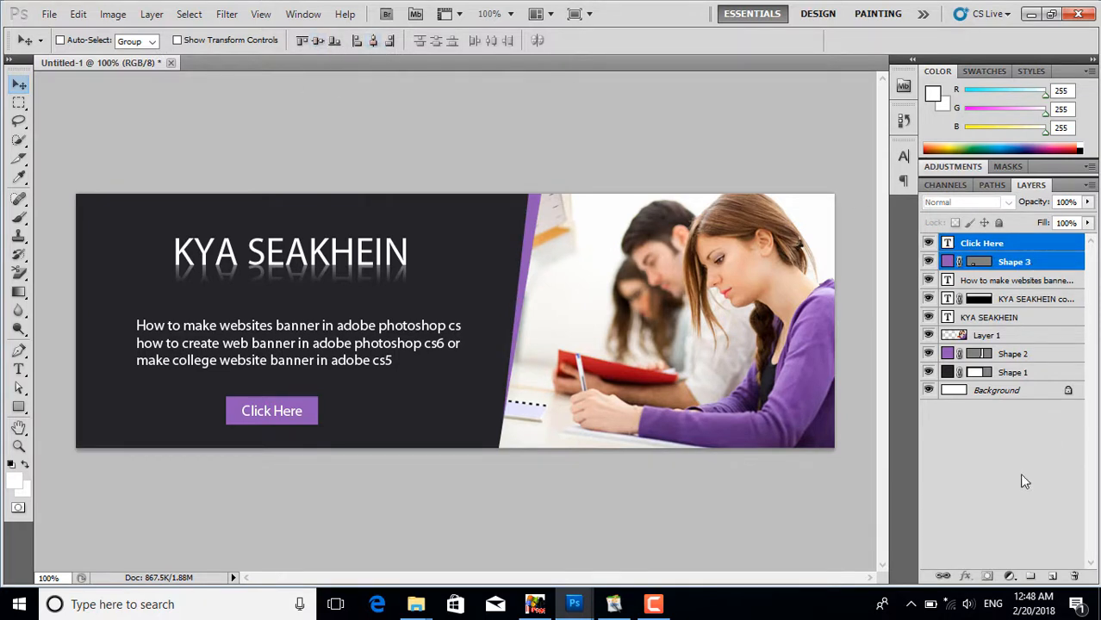
{"action": "left_click", "coordinate": [995, 433]}
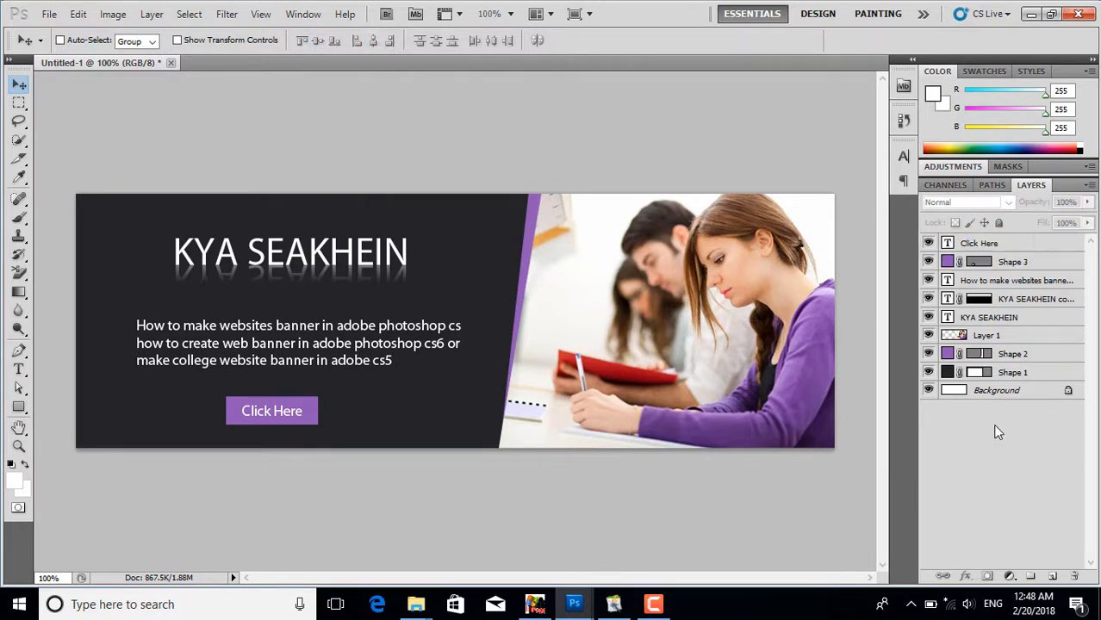
{"action": "left_click", "coordinate": [1001, 281]}
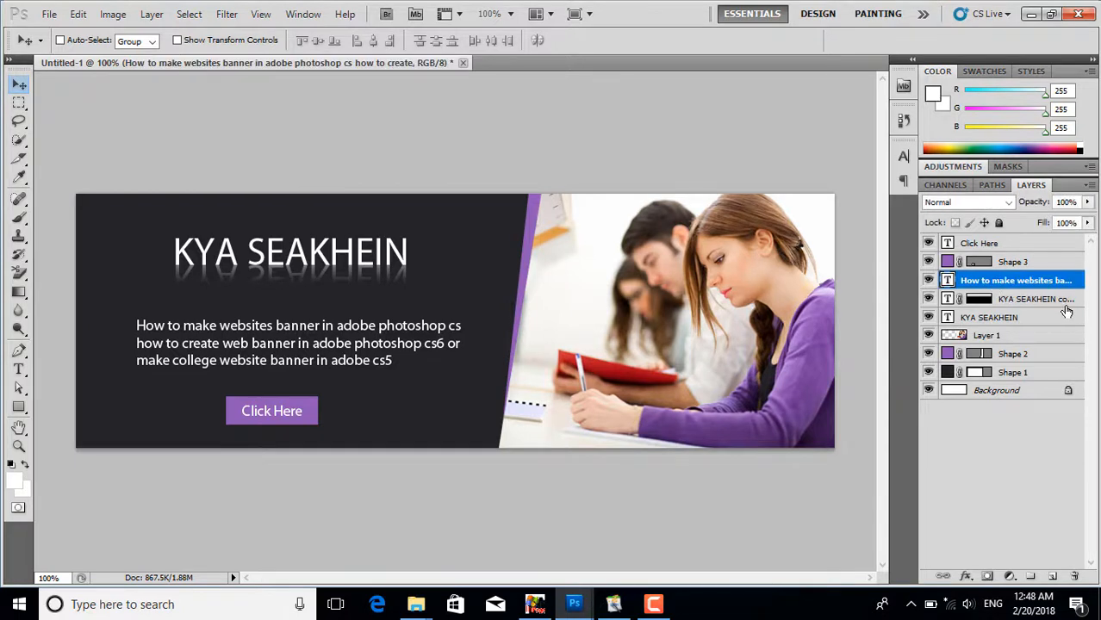
{"action": "left_click", "coordinate": [1005, 261], "text": "shift"}
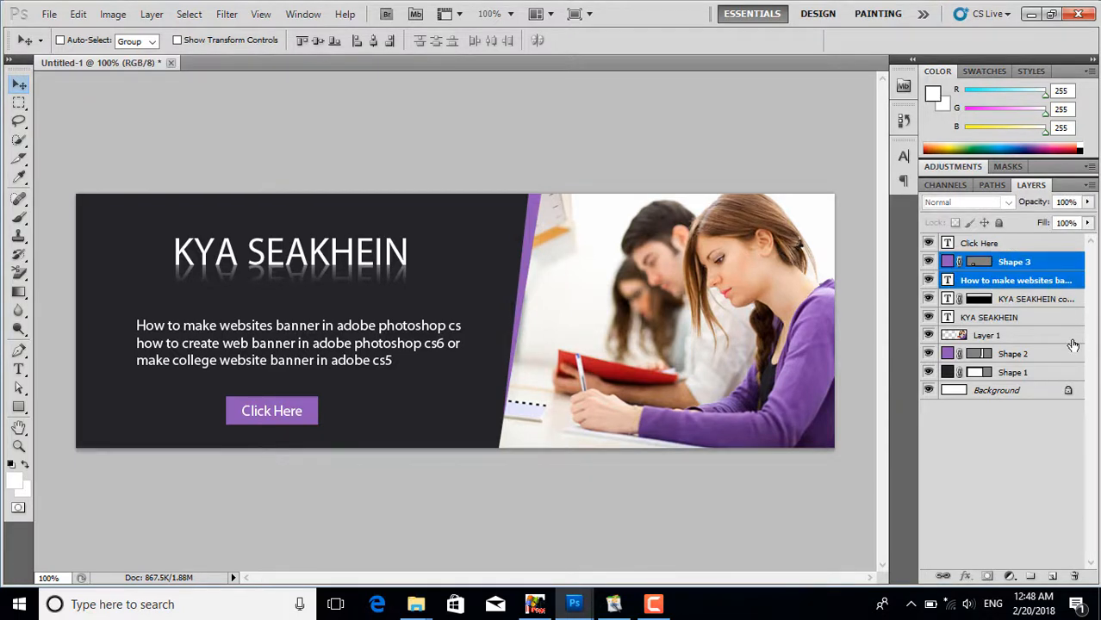
{"action": "left_click", "coordinate": [967, 318], "text": "ctrl"}
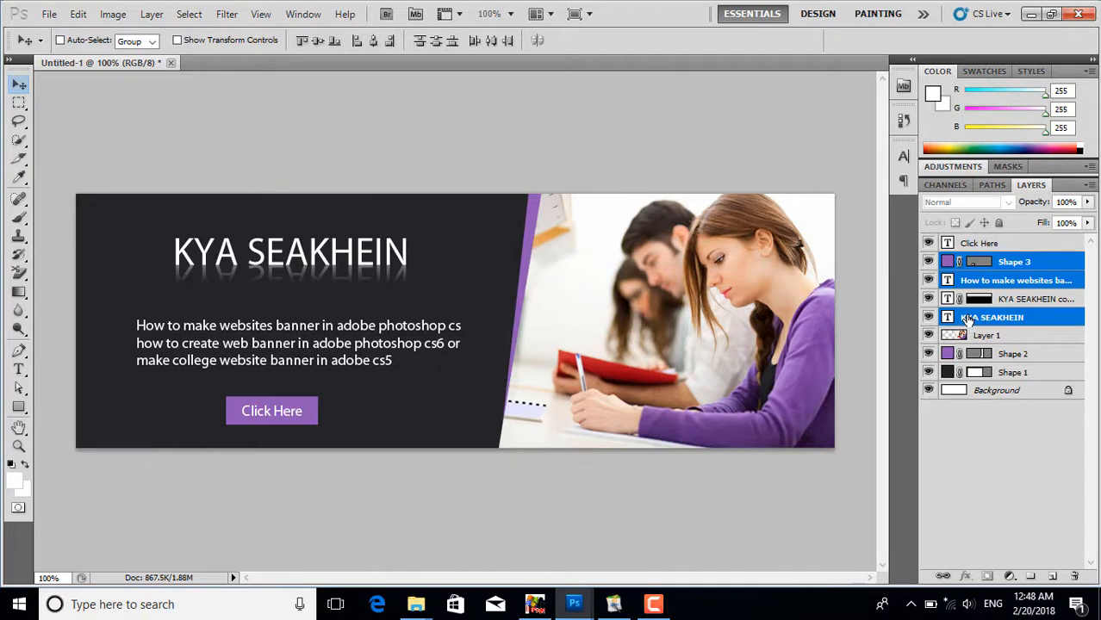
{"action": "left_click", "coordinate": [1024, 300], "text": "ctrl"}
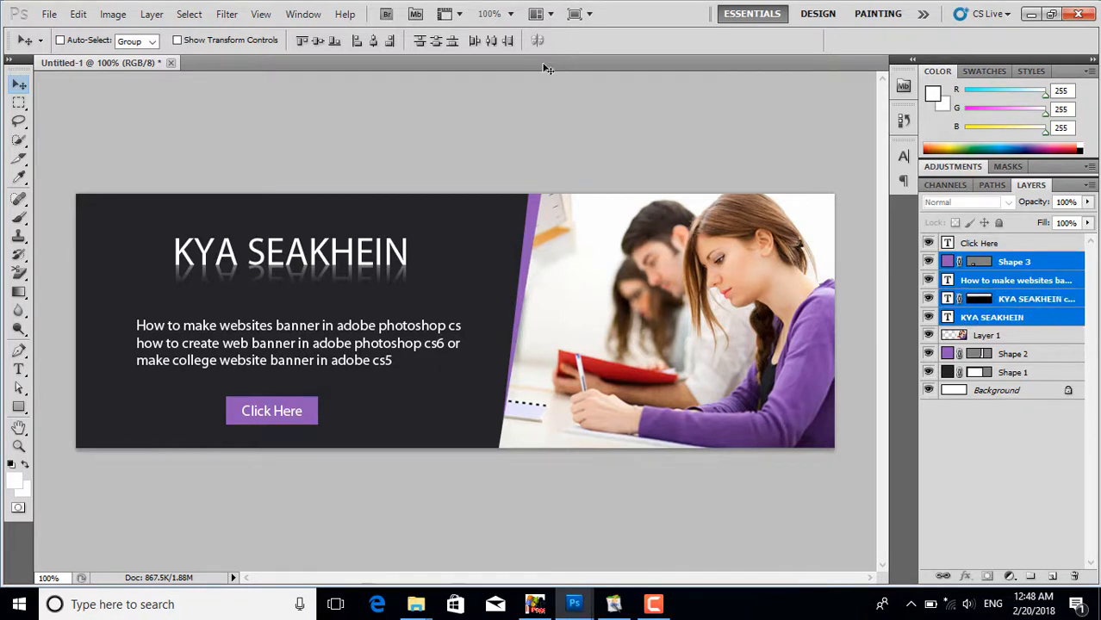
{"action": "left_click", "coordinate": [373, 42]}
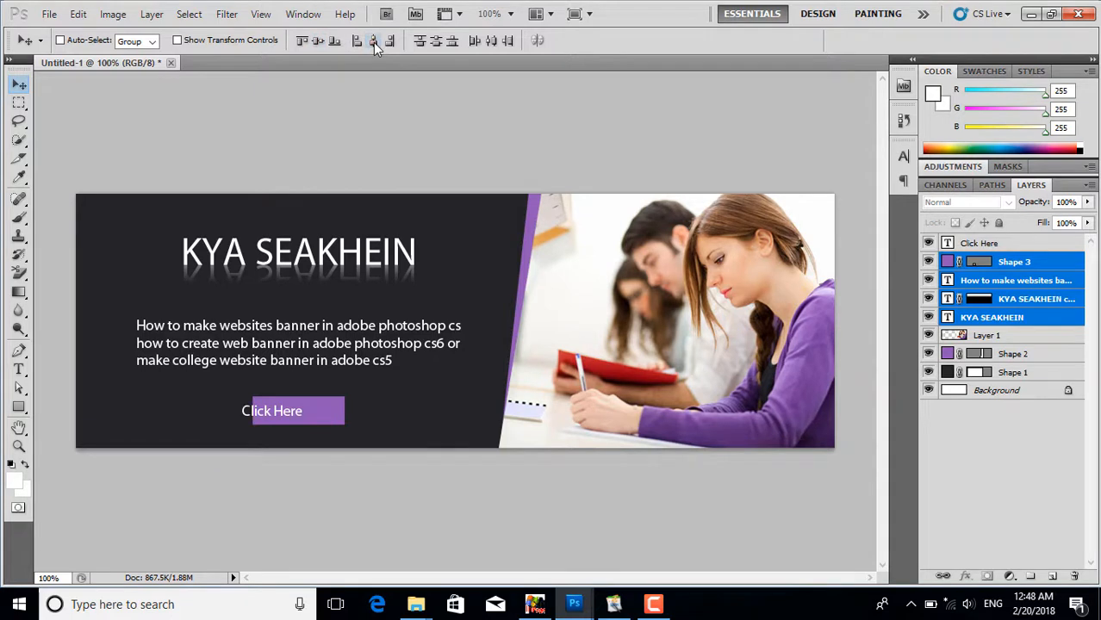
Centre the Click Here label horizontally on the Shape 3 button.
{"action": "left_click", "coordinate": [1046, 427]}
{"action": "left_click", "coordinate": [1011, 262]}
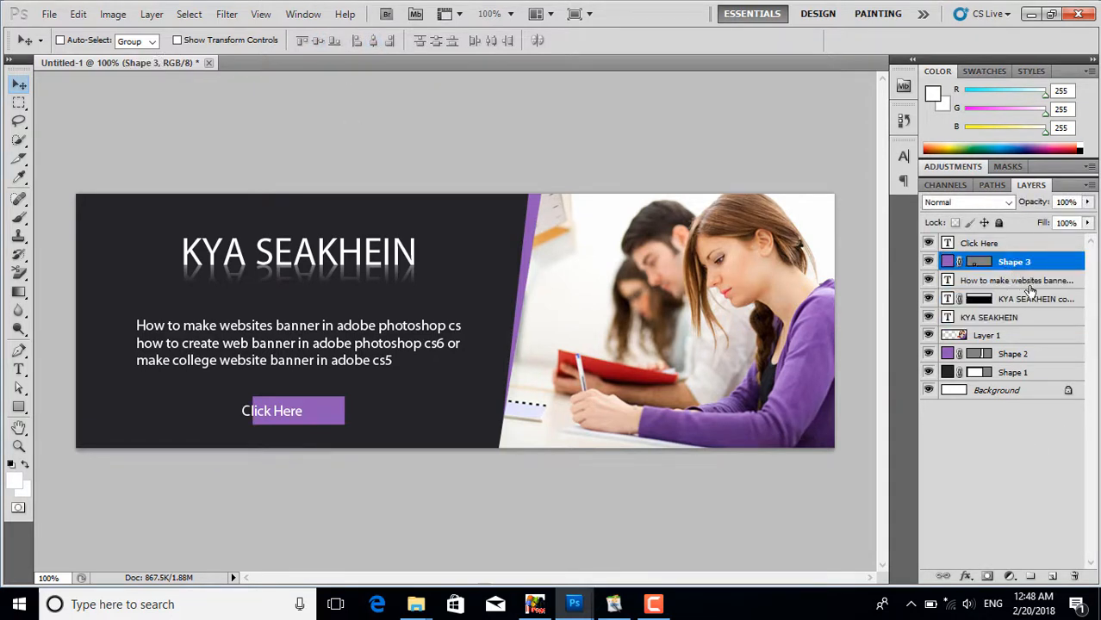
{"action": "left_click", "coordinate": [1008, 244], "text": "shift"}
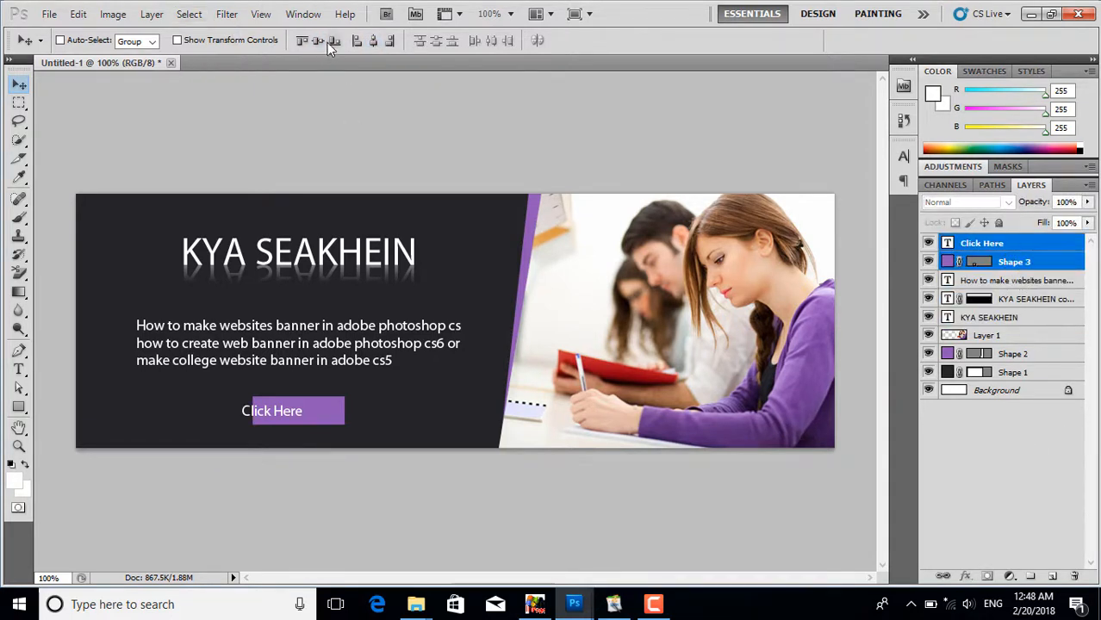
{"action": "left_click", "coordinate": [374, 42]}
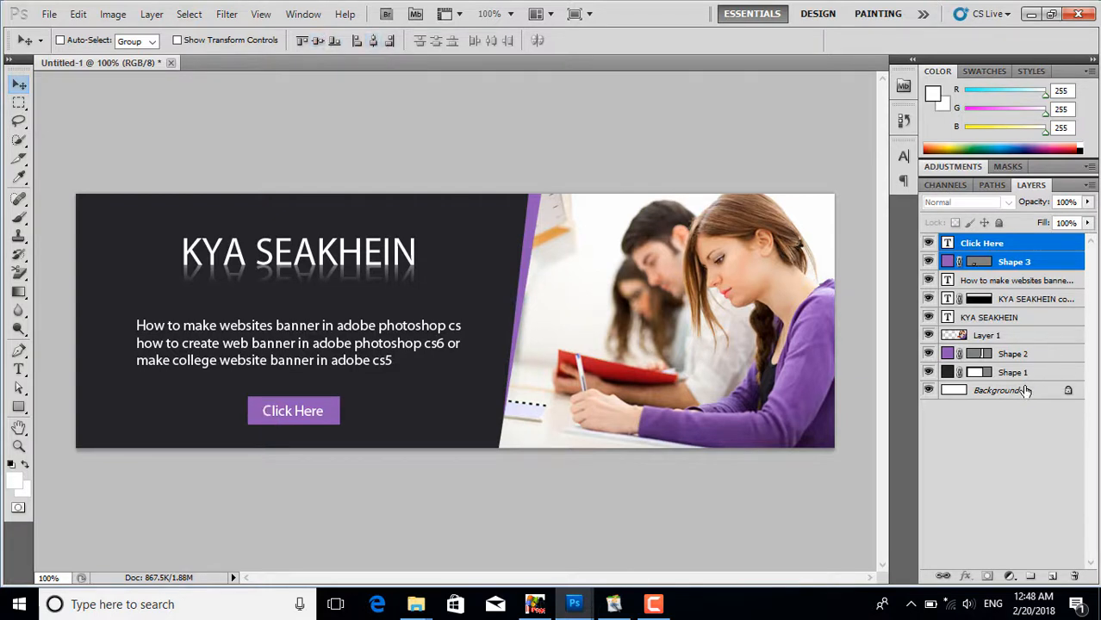
{"action": "left_click", "coordinate": [1023, 463]}
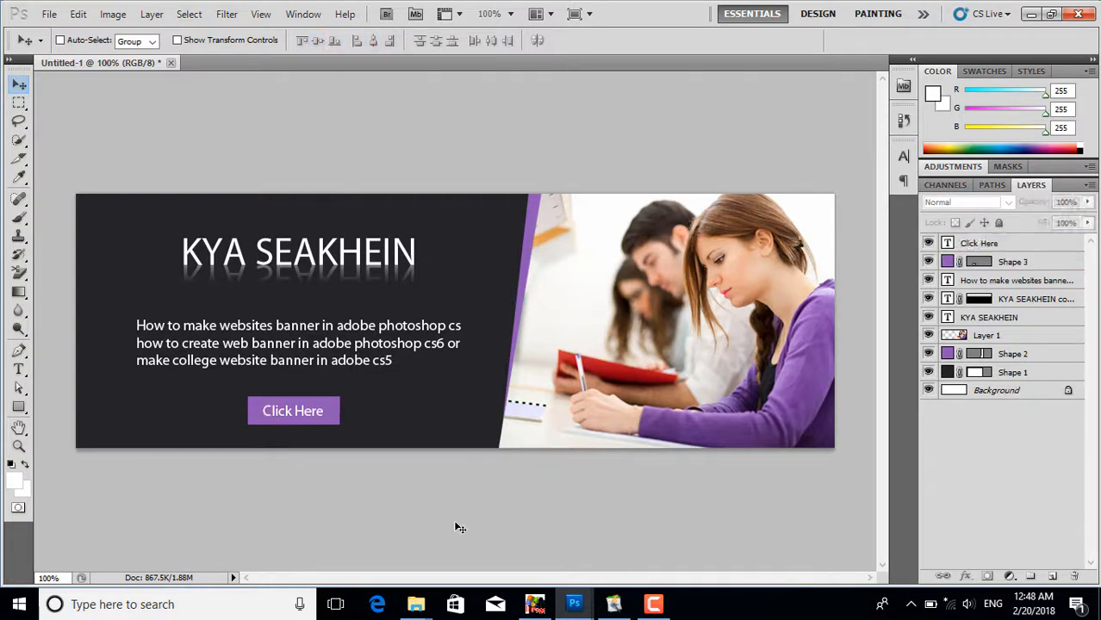